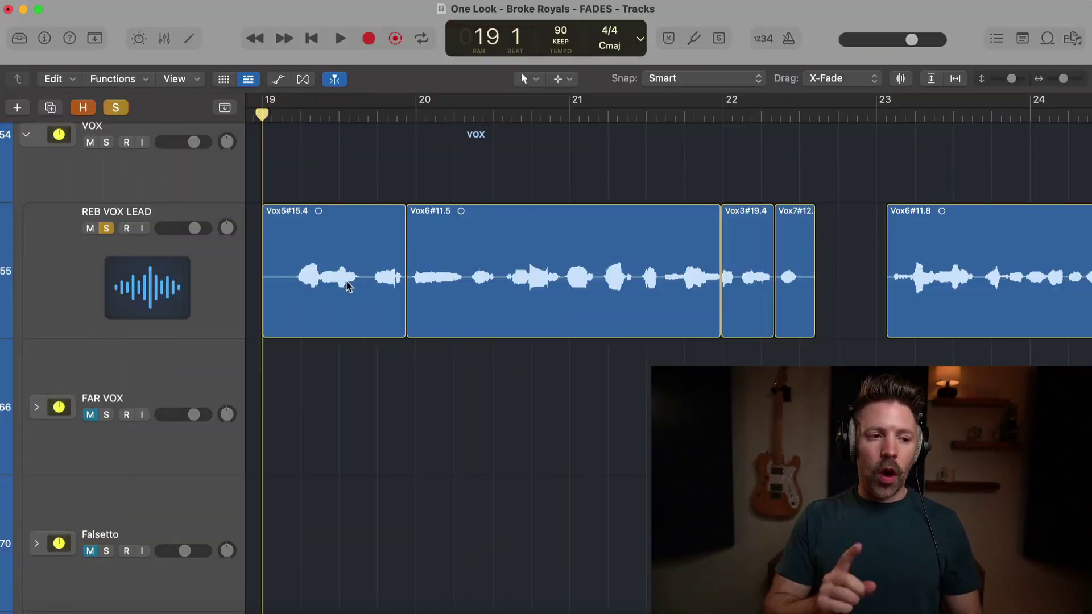
Step: Check the Fade tool click zones option under General settings' Editing tab, then close Settings
click(68, 5)
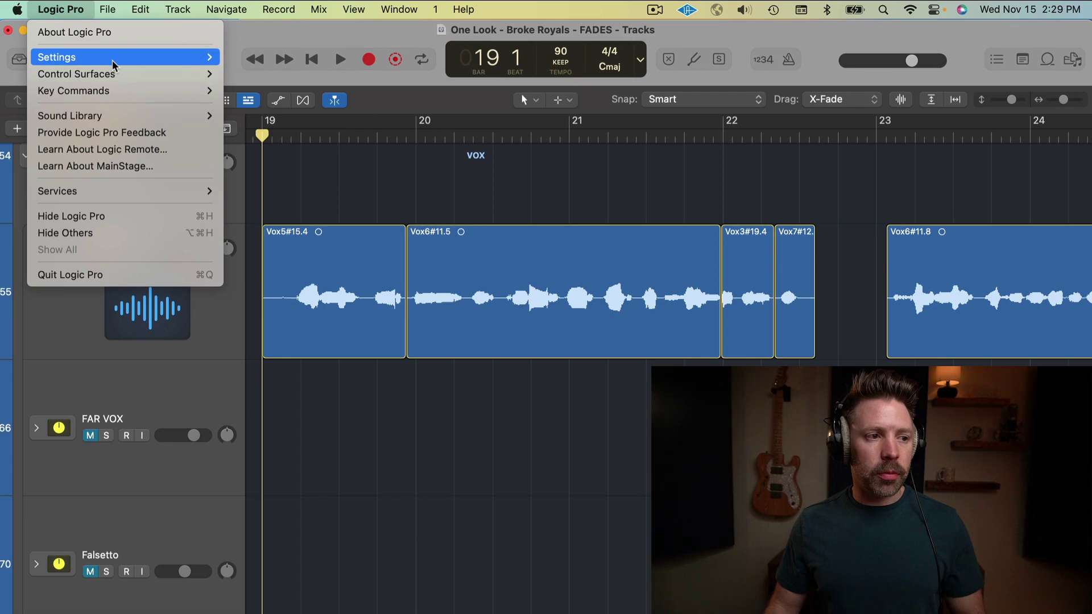
mouse_move(111, 59)
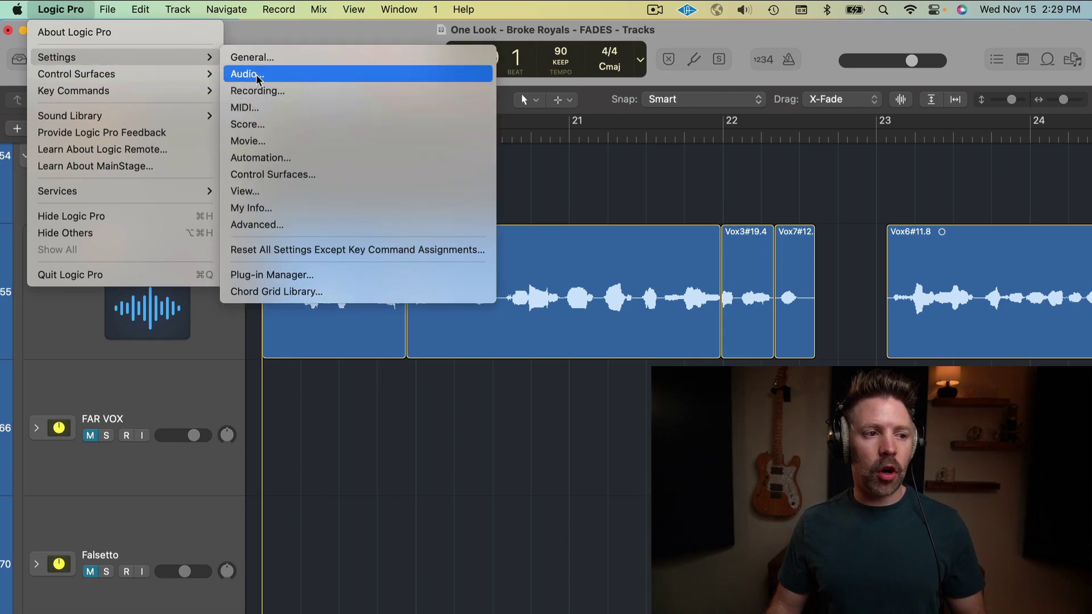
click(252, 57)
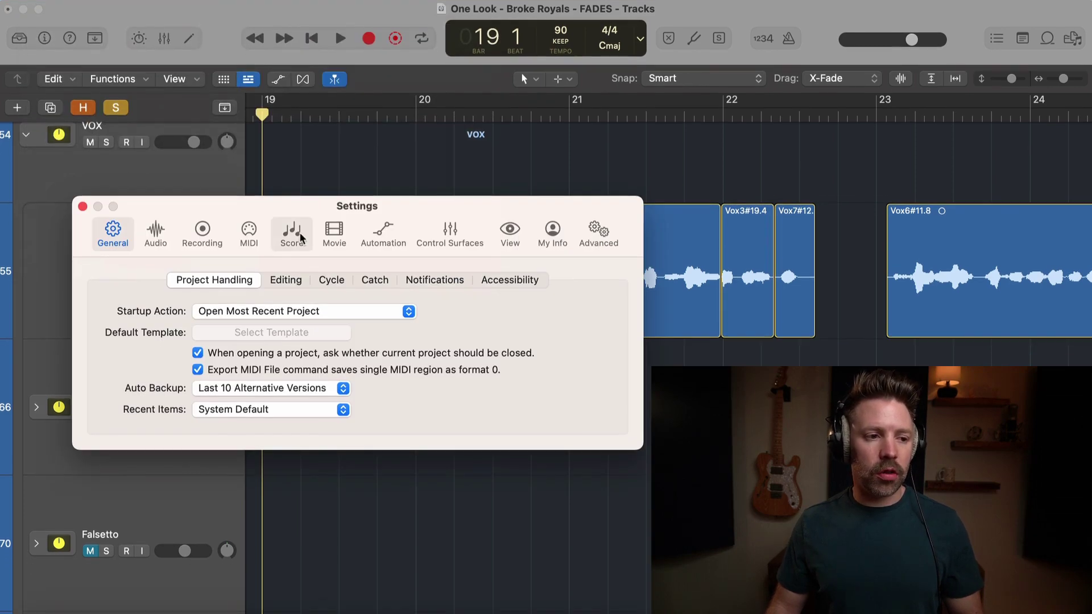
click(284, 280)
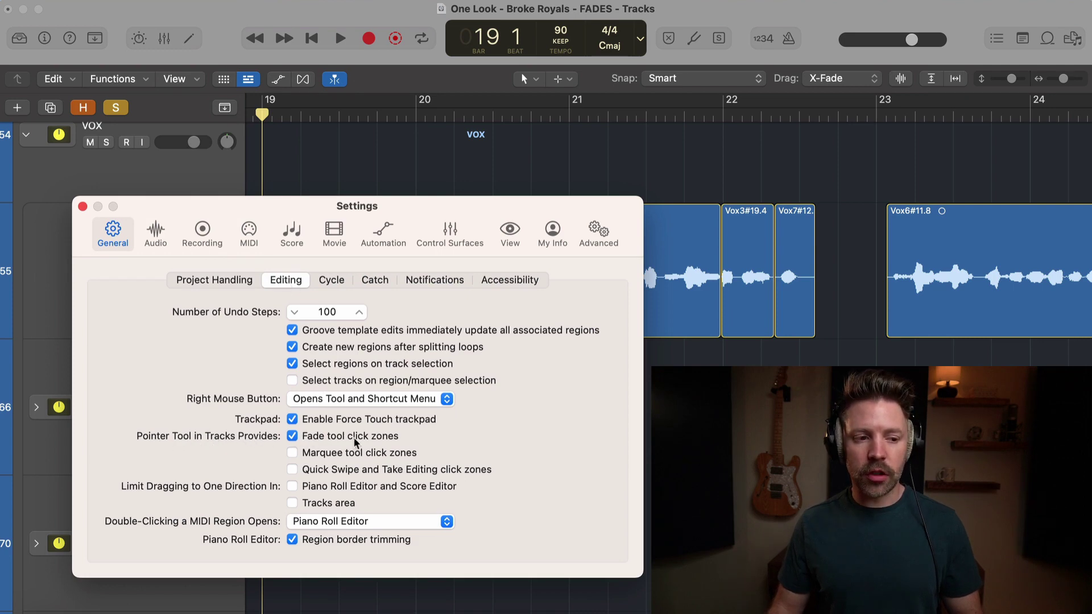
click(82, 207)
click(263, 211)
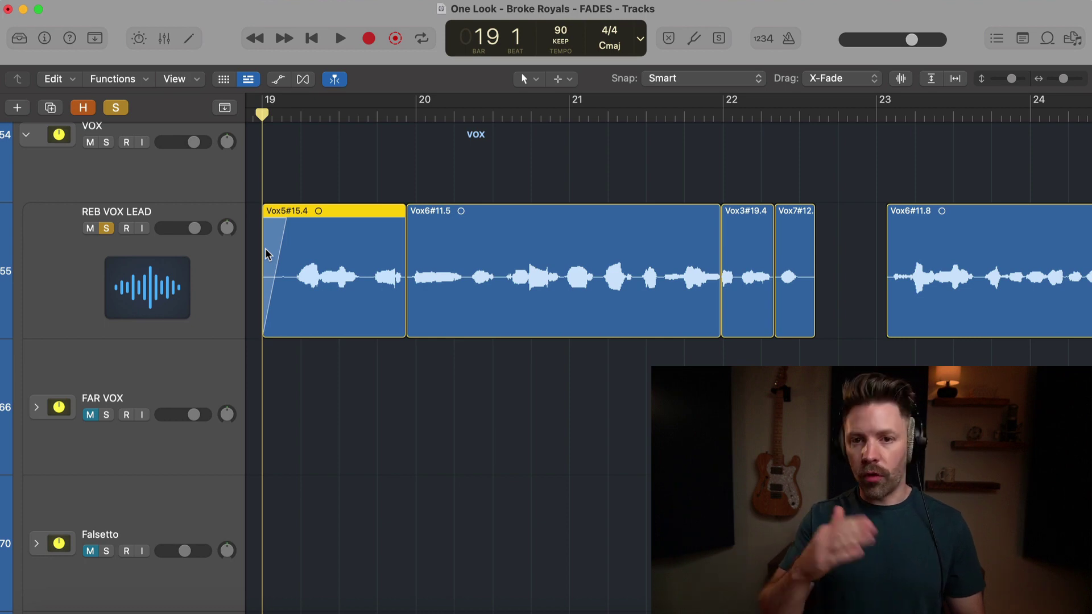
alt+click(293, 228)
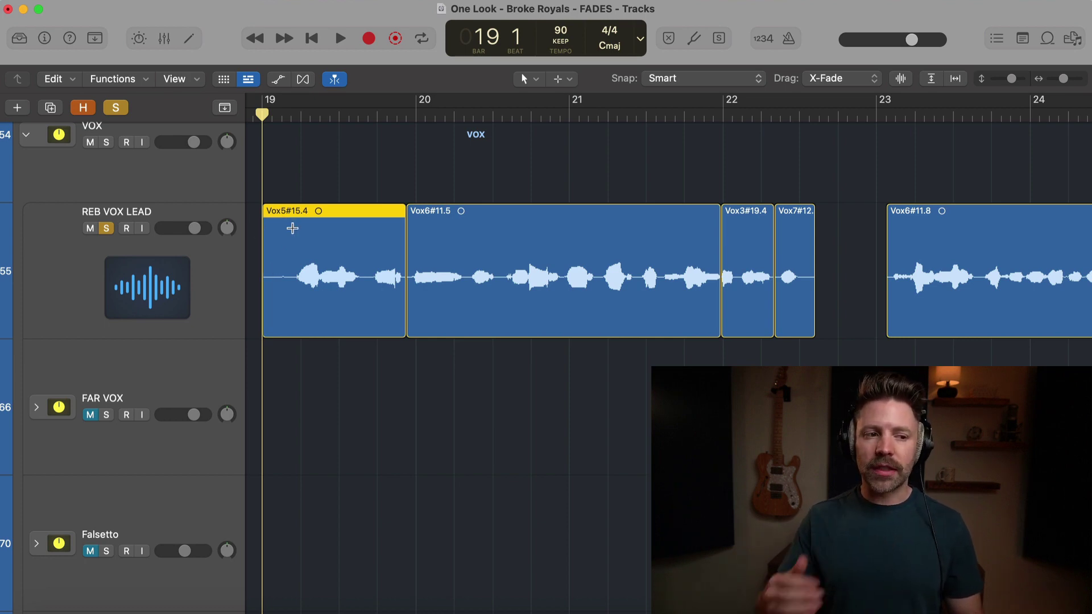
click(574, 86)
click(493, 178)
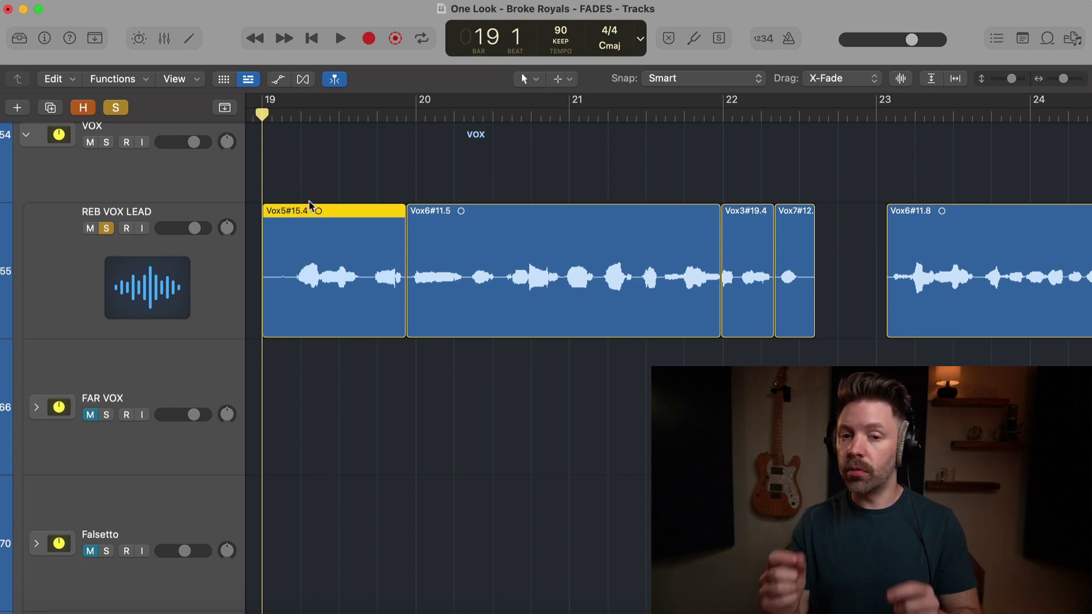
key(space)
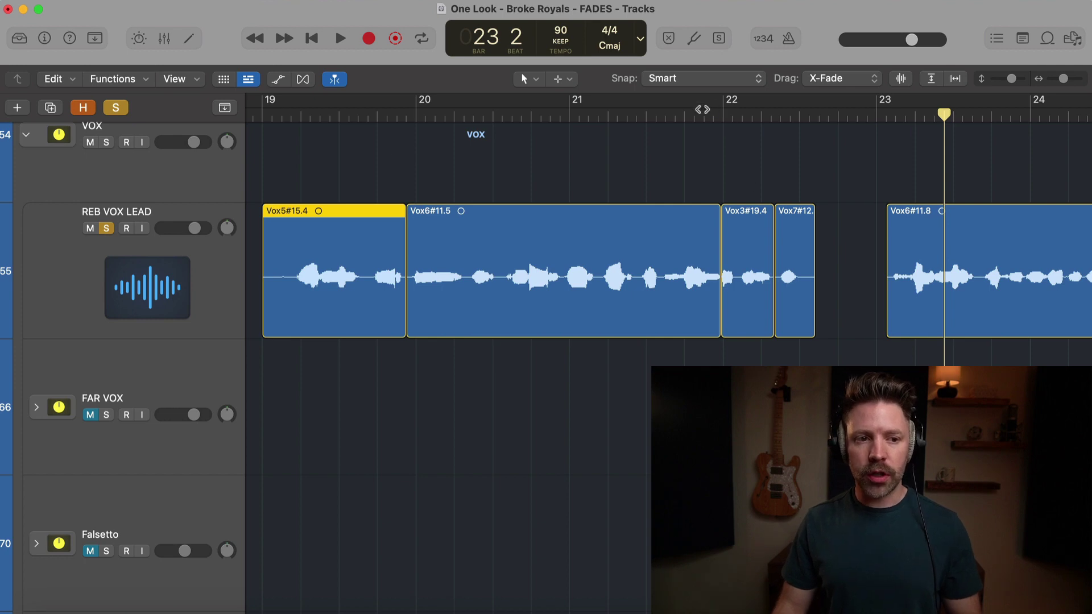
click(703, 108)
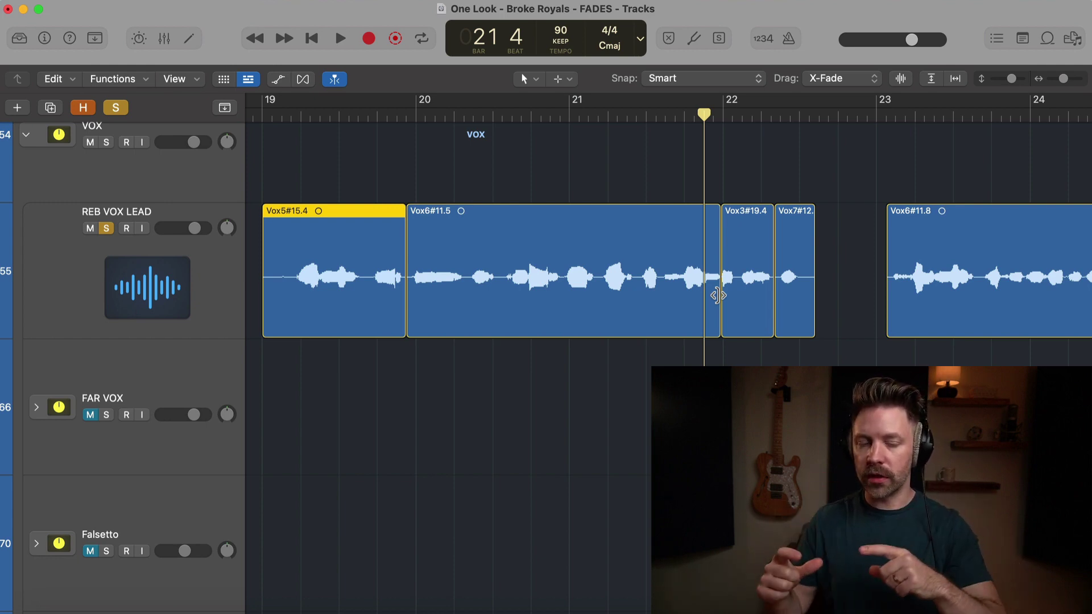
click(650, 115)
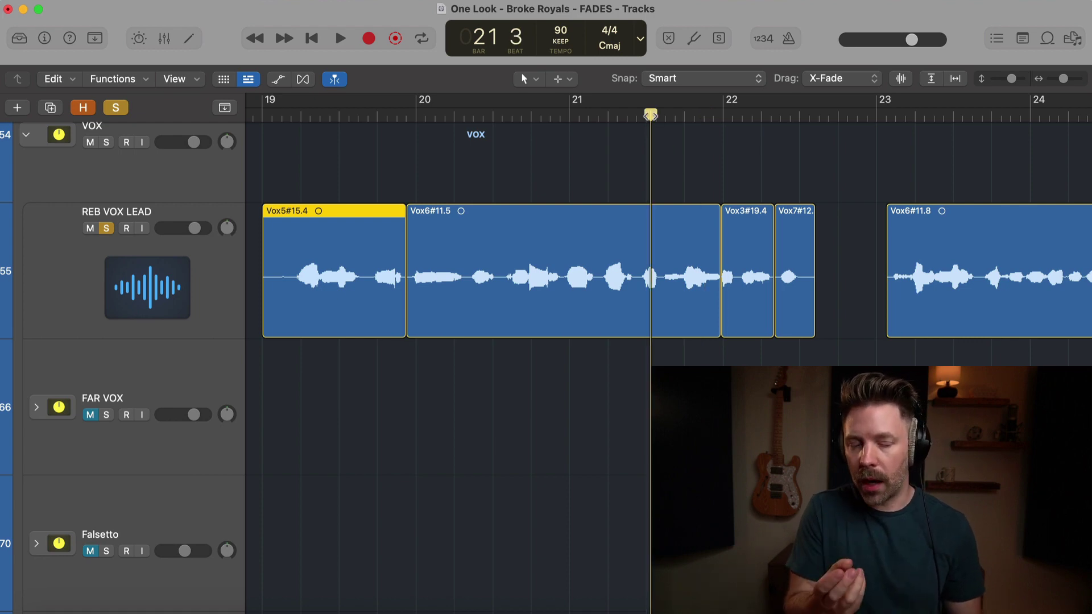
key(space)
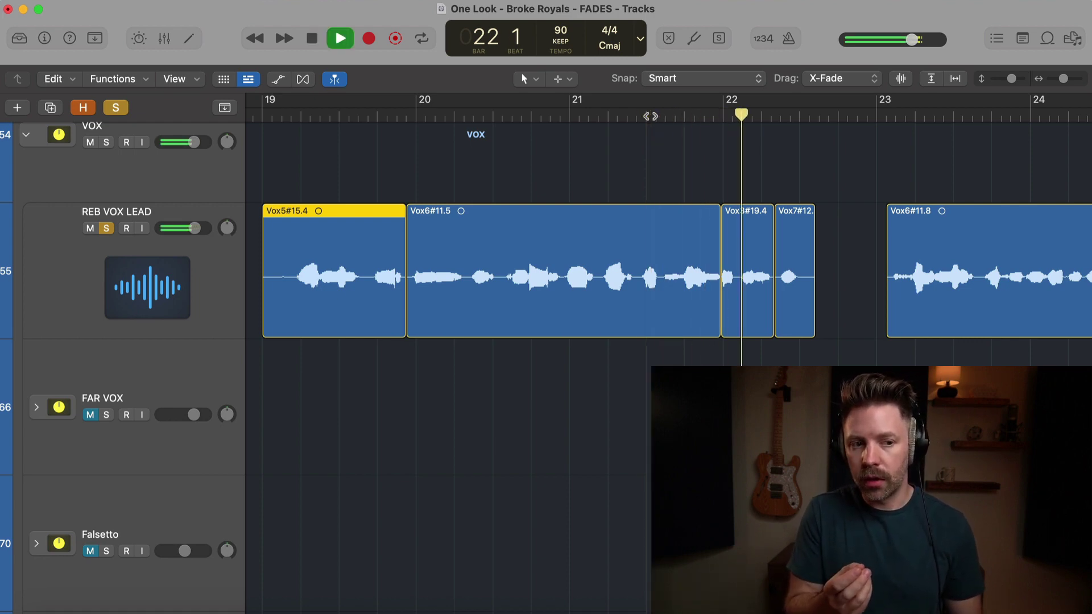
key(space)
key(space)
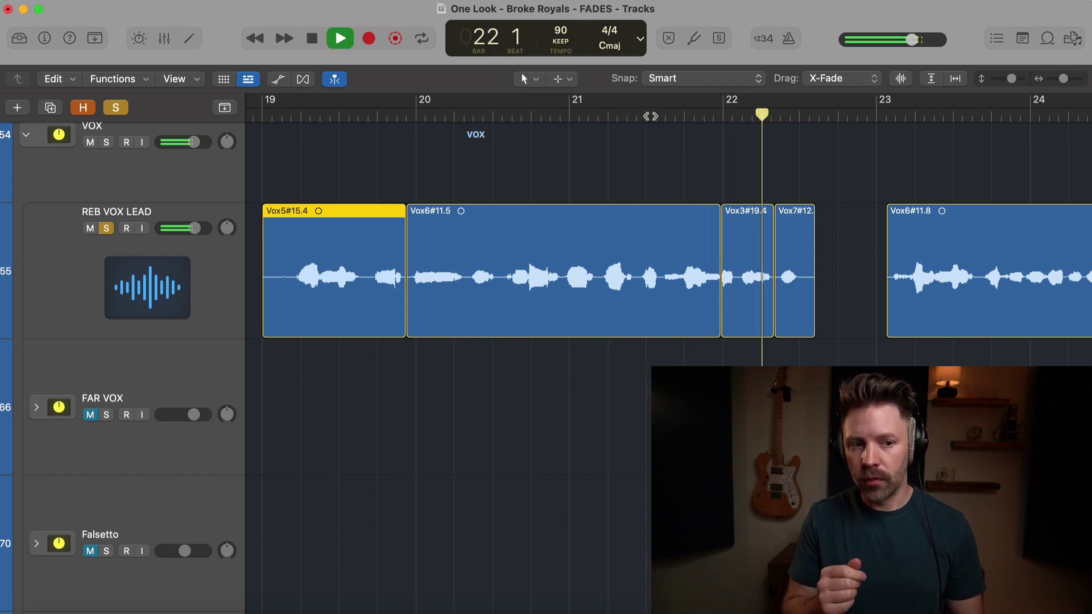
key(space)
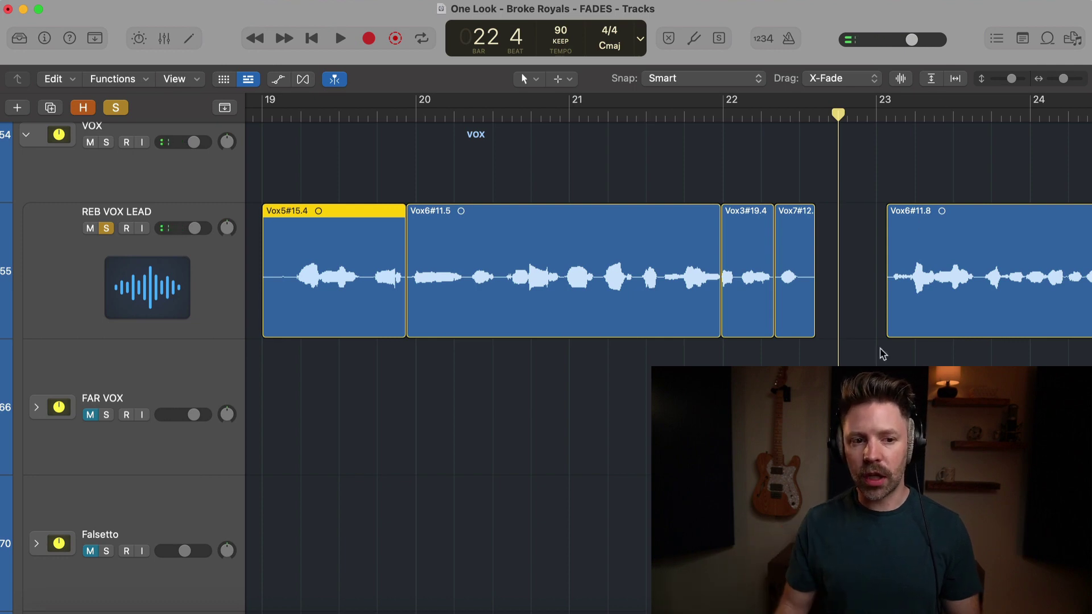
key(space)
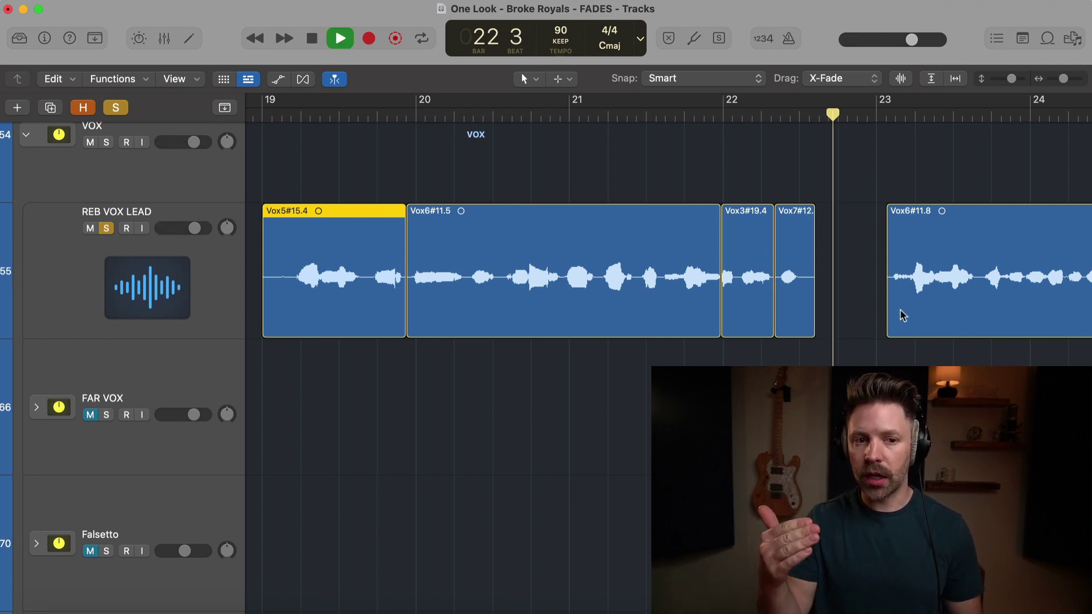
key(space)
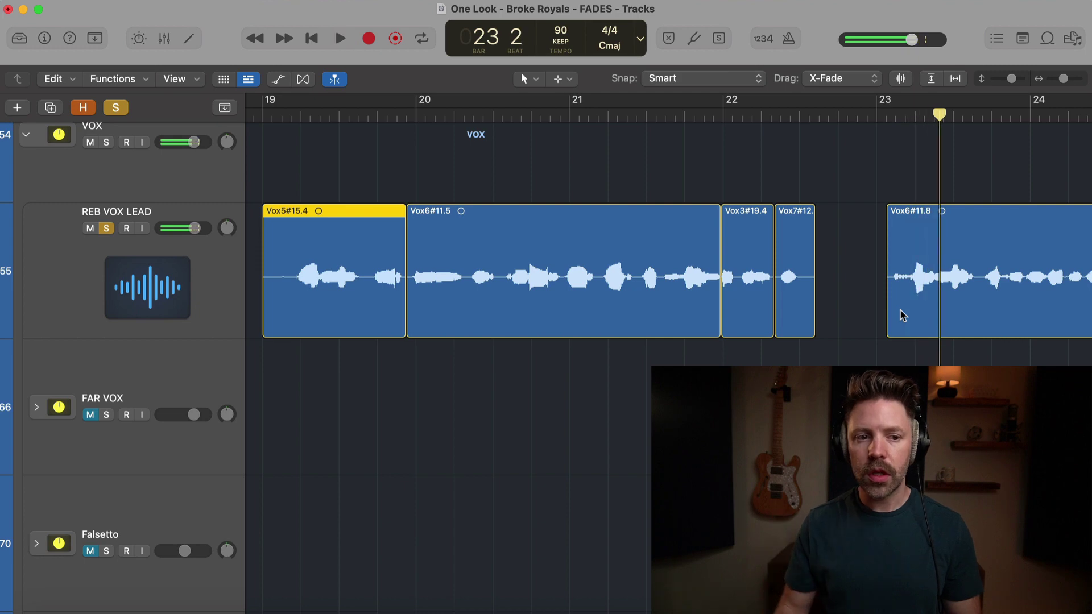
Step: Crossfade Vox6#11.5 into Vox3#19.4 and Vox3#19.4 into Vox7#12.4, auditioning the first join
click(704, 141)
scroll(734, 237, up, 5)
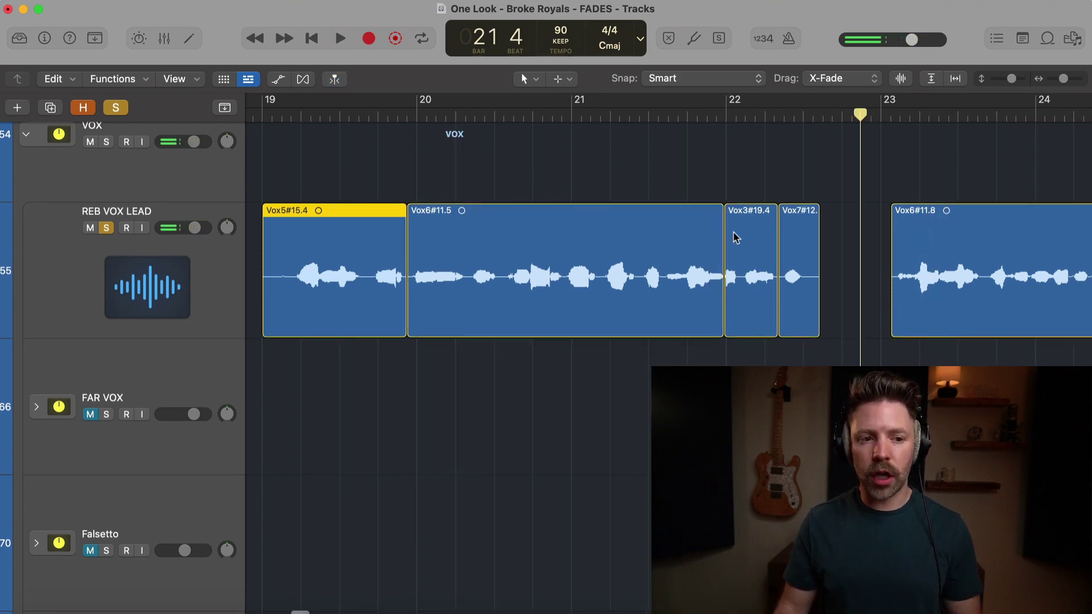
scroll(742, 241, right, 3)
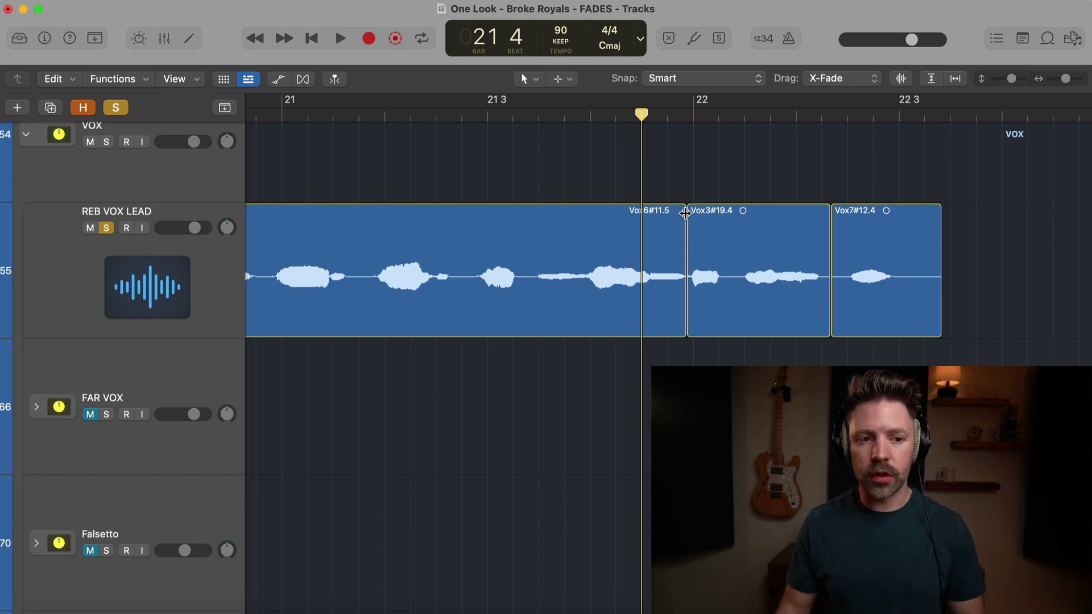
click(668, 238)
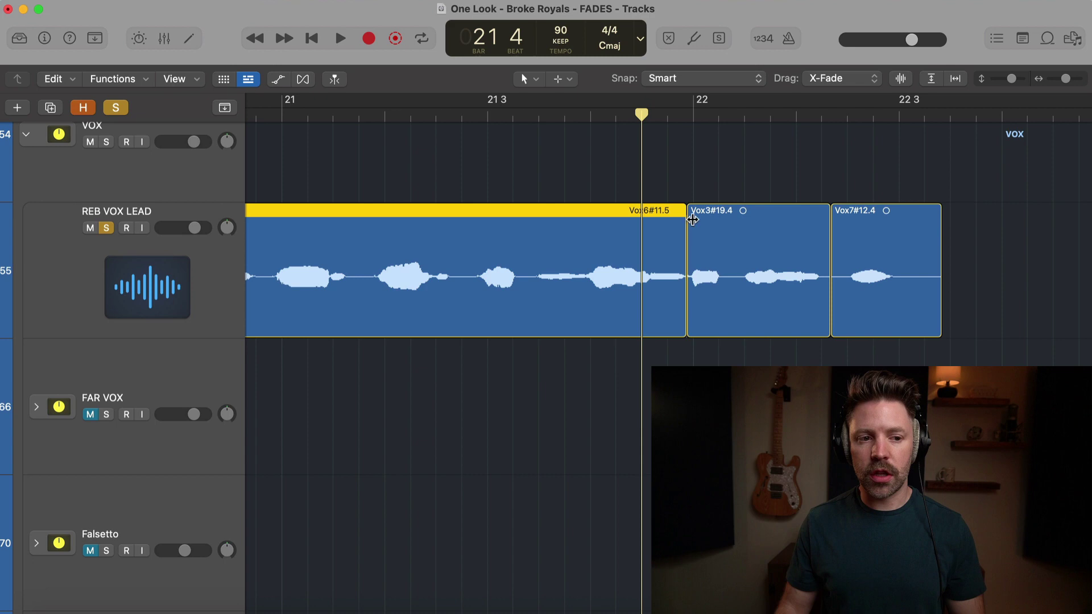
mouse_move(692, 219)
mouse_down()
mouse_move(746, 220)
mouse_move(682, 225)
mouse_move(759, 229)
mouse_move(691, 233)
mouse_up()
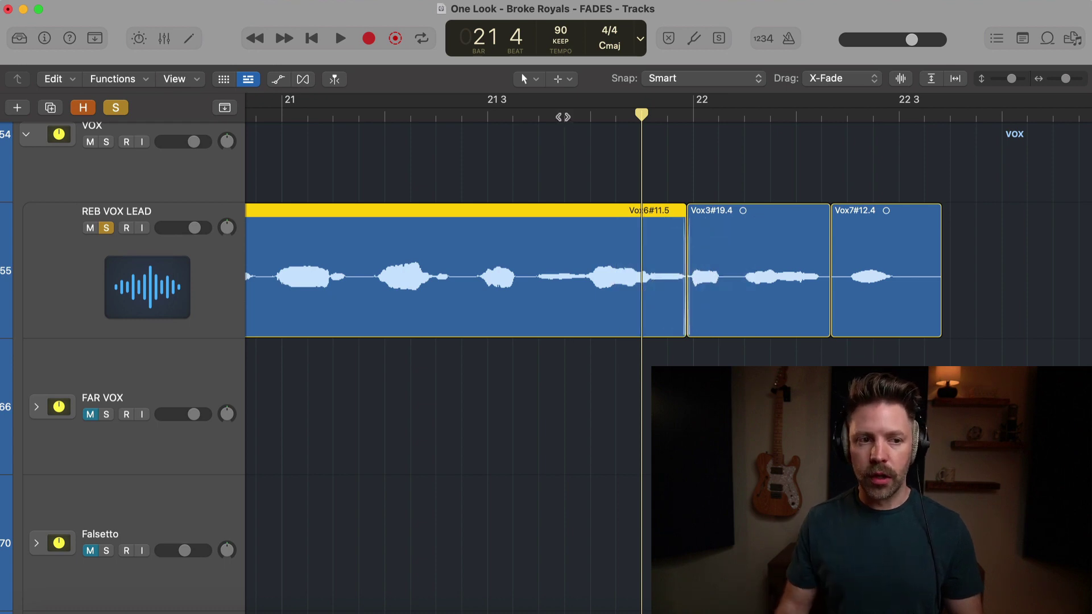
click(563, 116)
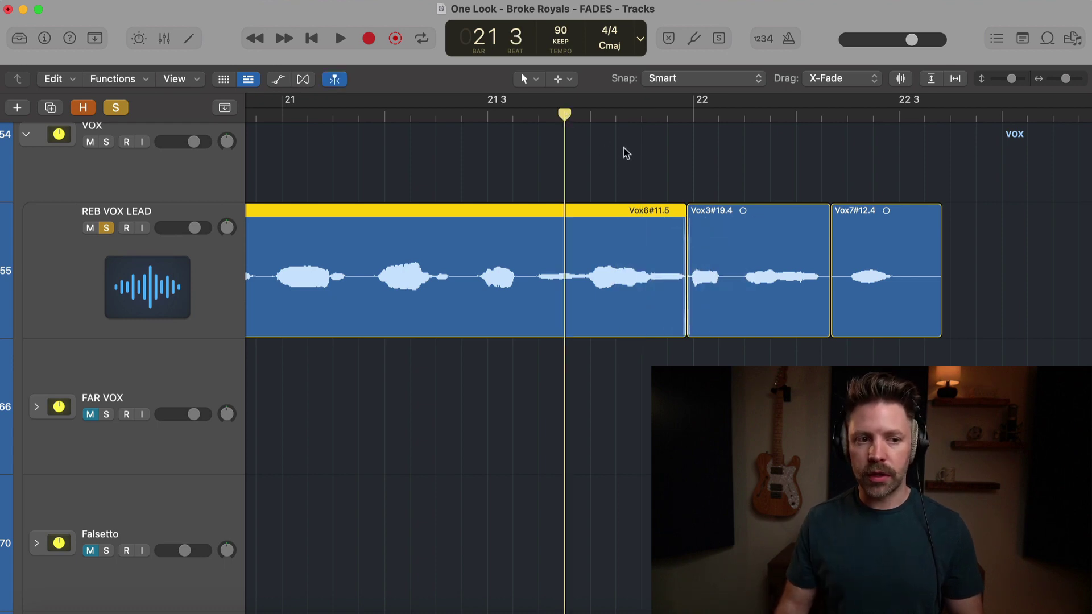
key(space)
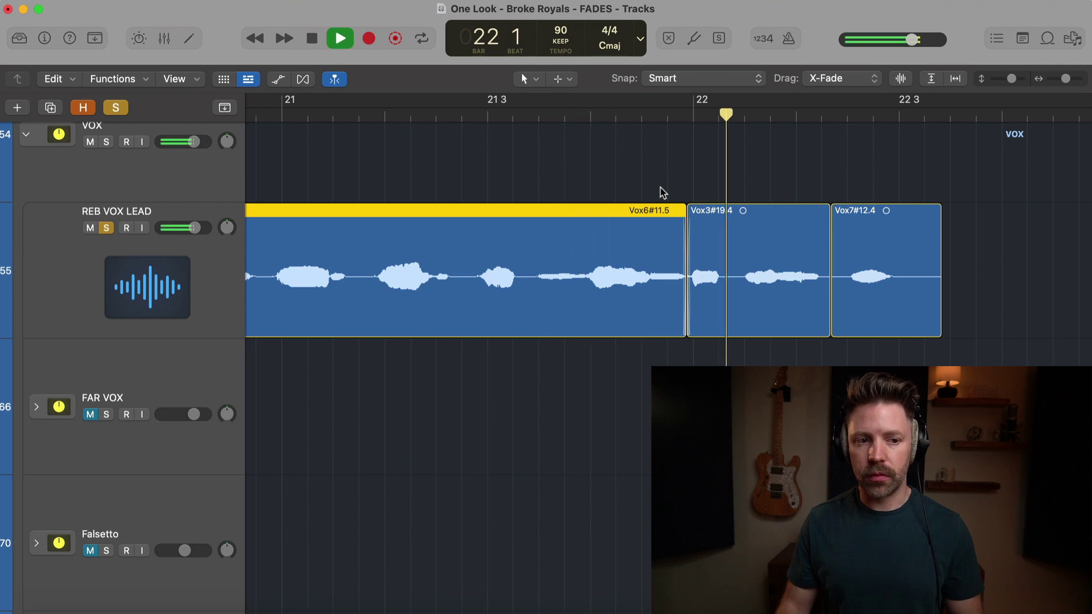
key(space)
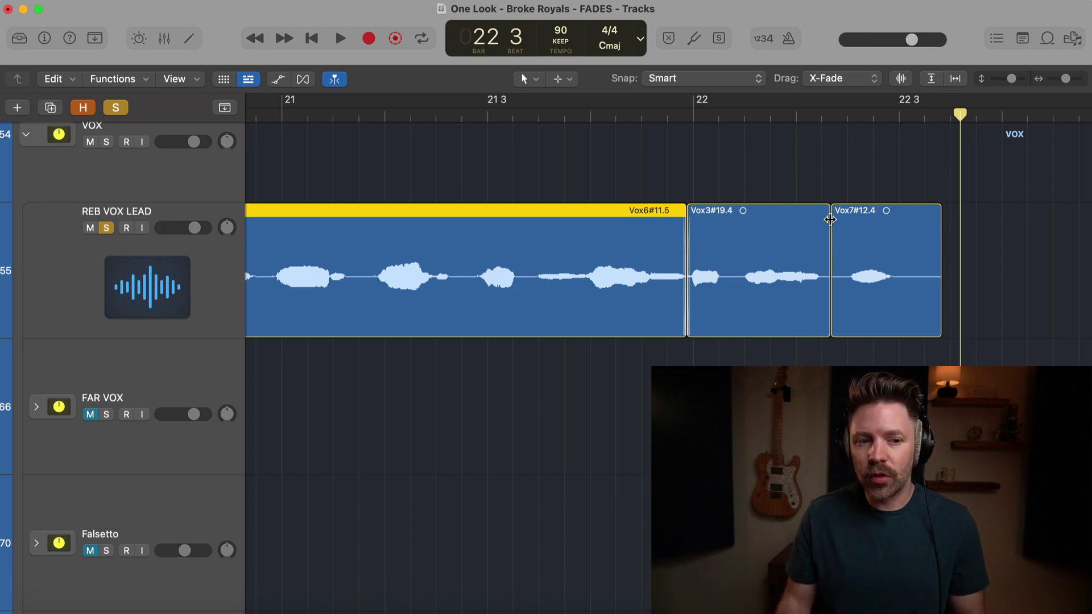
drag(830, 220, 825, 220)
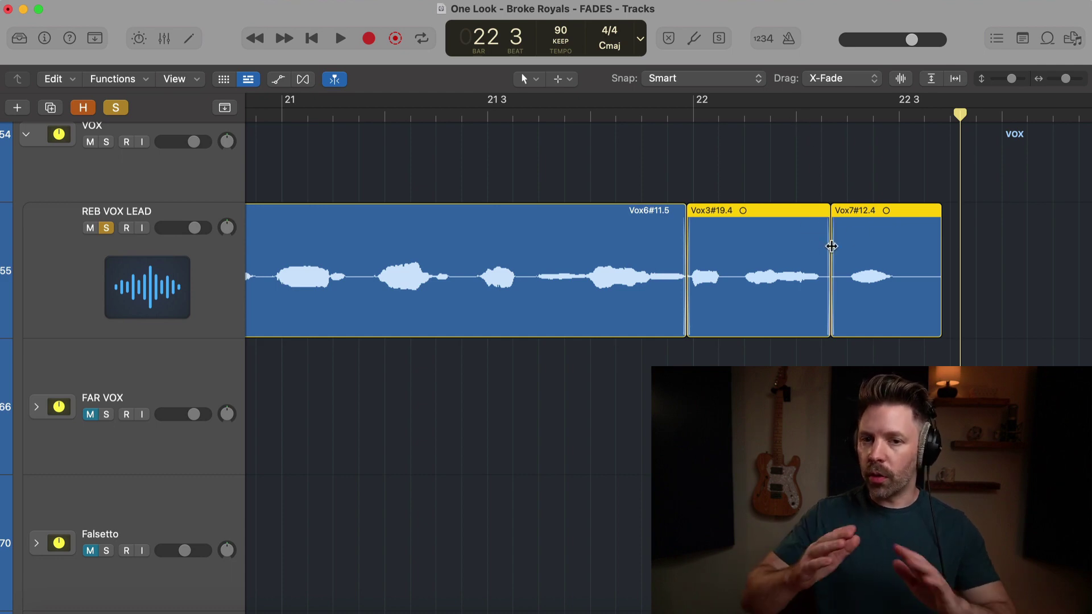
scroll(832, 246, right, 5)
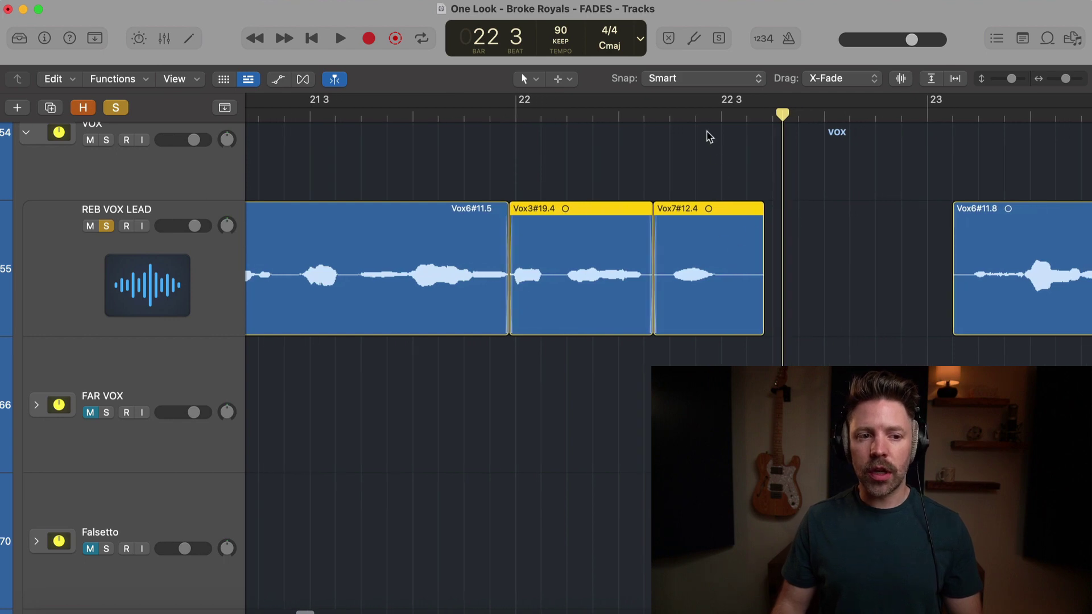
Step: Audition the end of Vox7#12.4 and add a short fade-in to the start of Vox6#11.8
click(695, 120)
key(space)
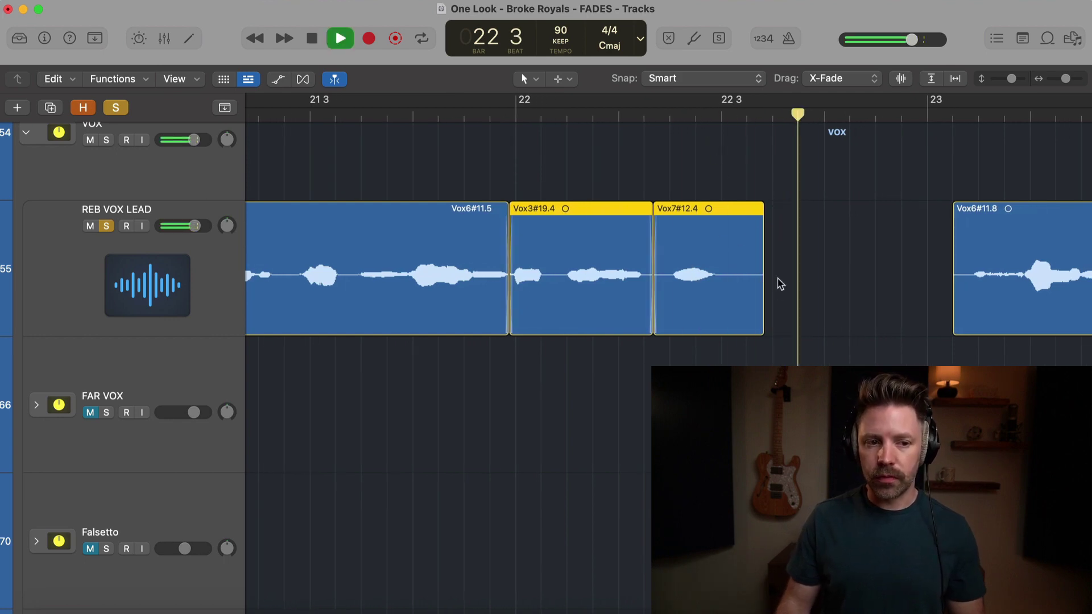
key(space)
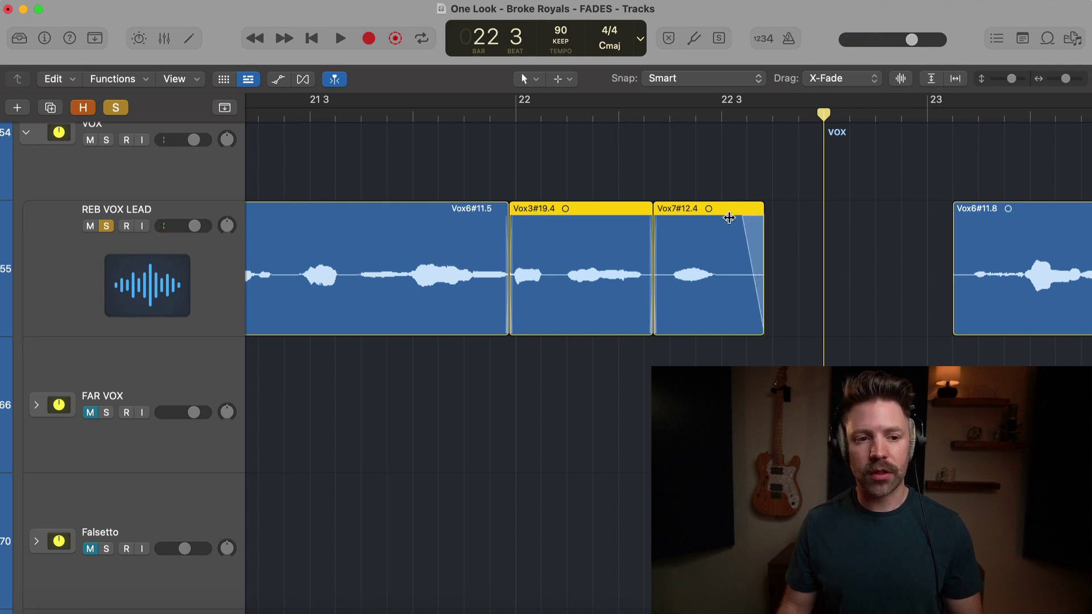
click(618, 115)
key(space)
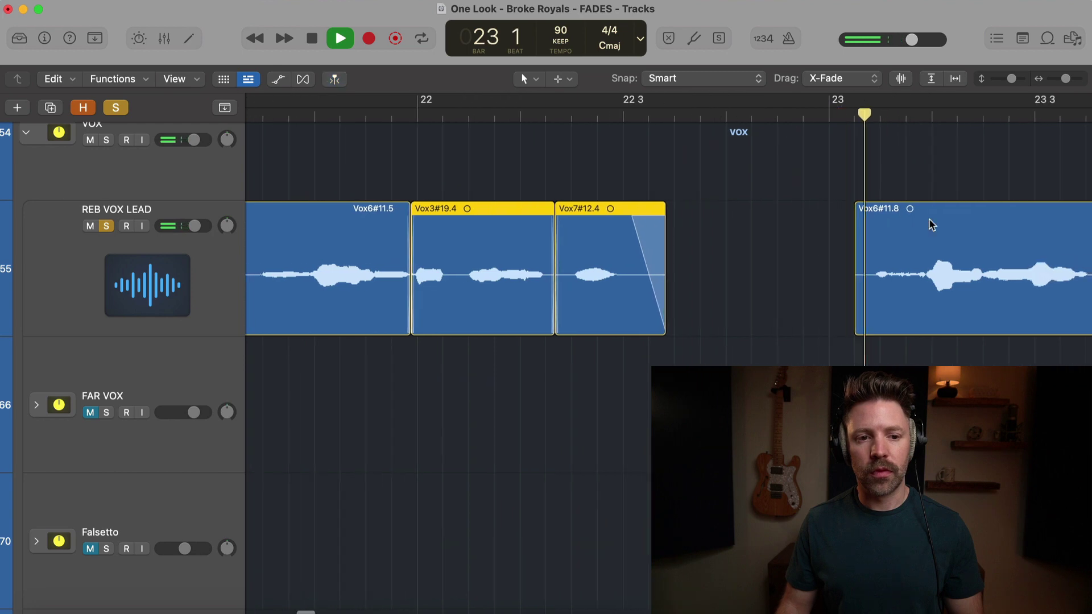
key(space)
drag(857, 221, 863, 226)
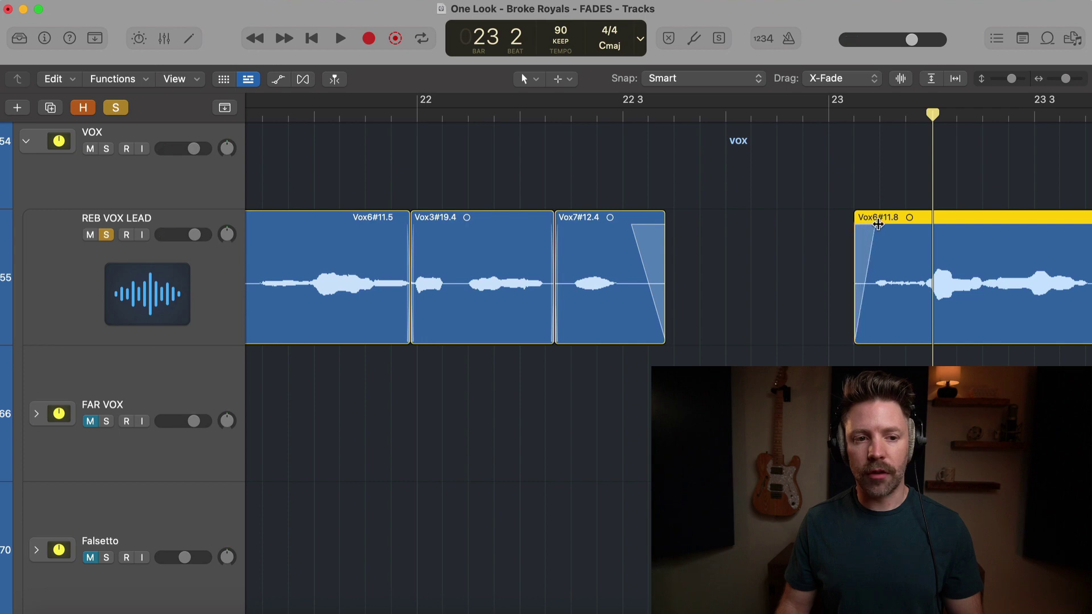
key(space)
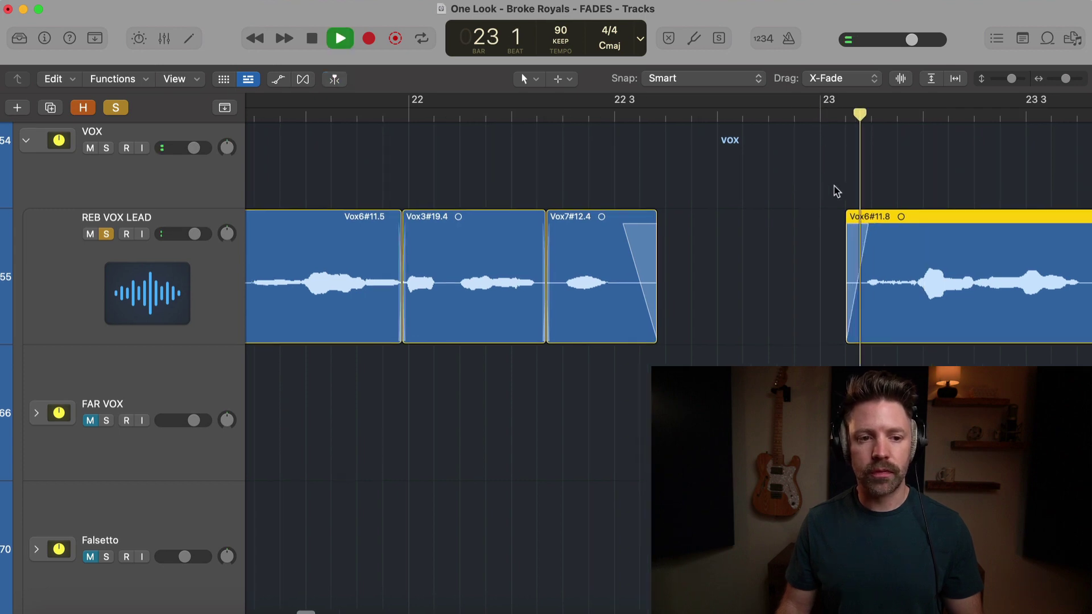
key(space)
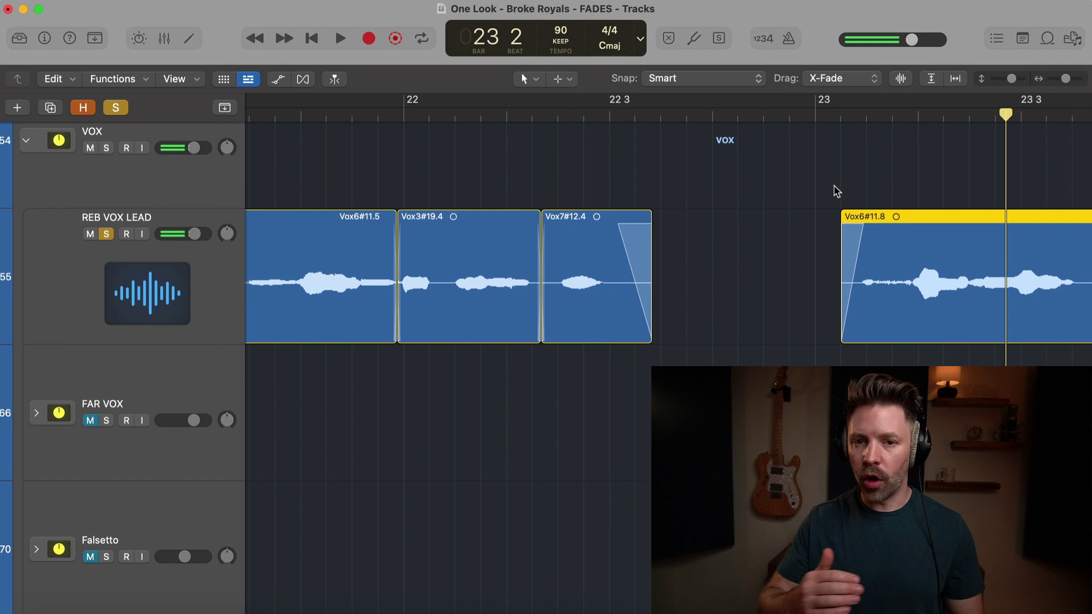
Step: Zoom out and turn off solo on the REB VOX LEAD track
scroll(836, 192, up, 1)
scroll(836, 192, left, 2)
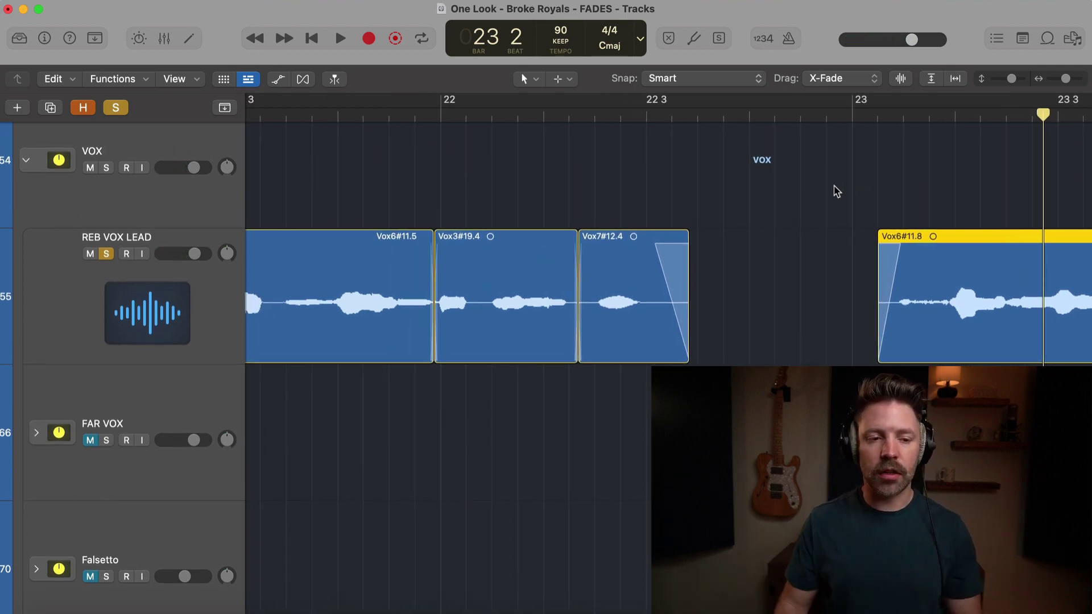
key(super+Left)
key(super+Left)
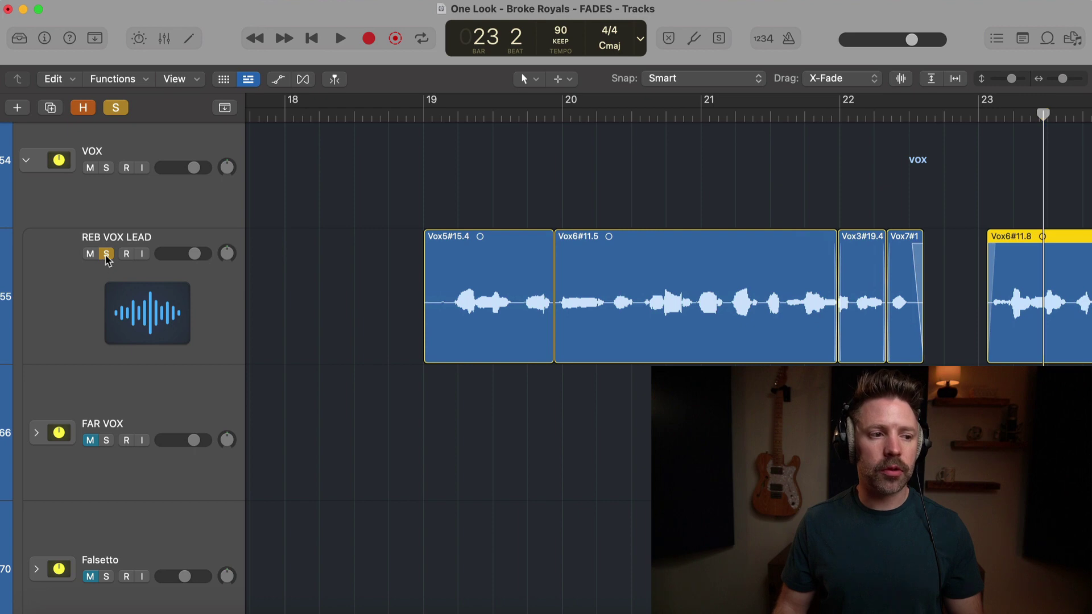
click(107, 254)
scroll(560, 234, up, 5)
Step: Zoom out, set the playhead at bar 35, and zoom in on the MELLOTRON Flute_bip.1 region
key(super+Left)
key(super+Left)
key(super+Left)
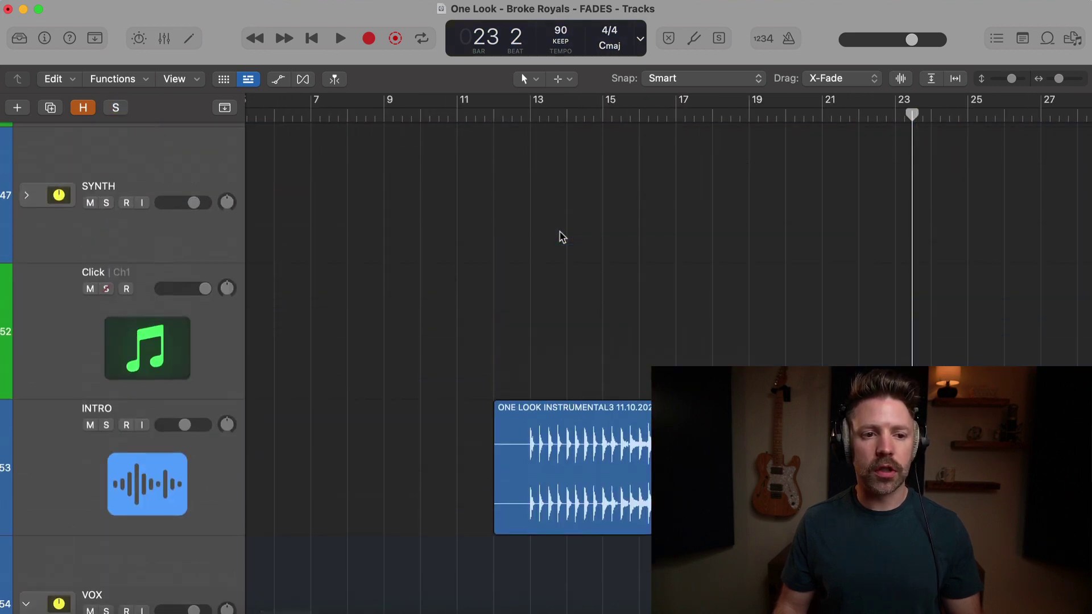
scroll(561, 237, up, 5)
key(super+Left)
scroll(560, 237, up, 3)
key(super+Left)
key(super+Left)
key(super+Left)
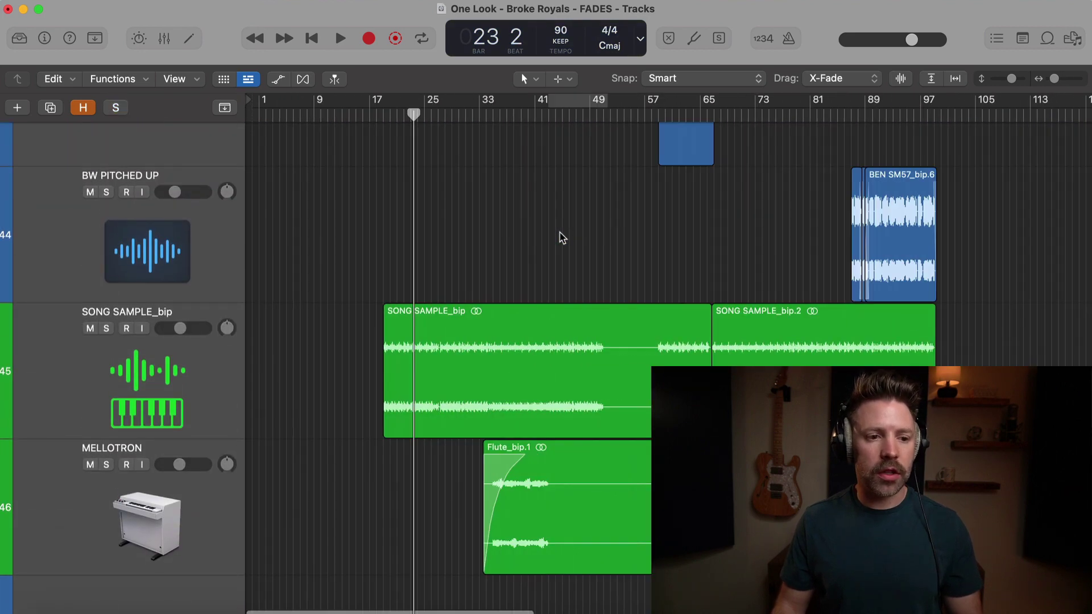
scroll(560, 236, down, 4)
click(492, 115)
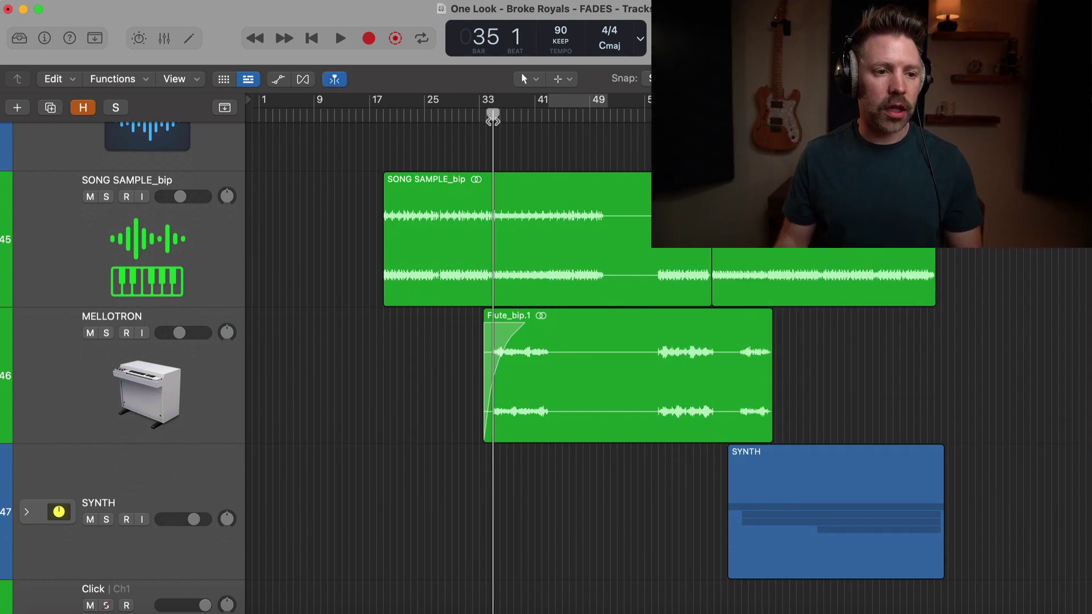
key(super+Right)
key(super+Right)
key(super+Right)
key(super+Right)
scroll(728, 261, down, 1)
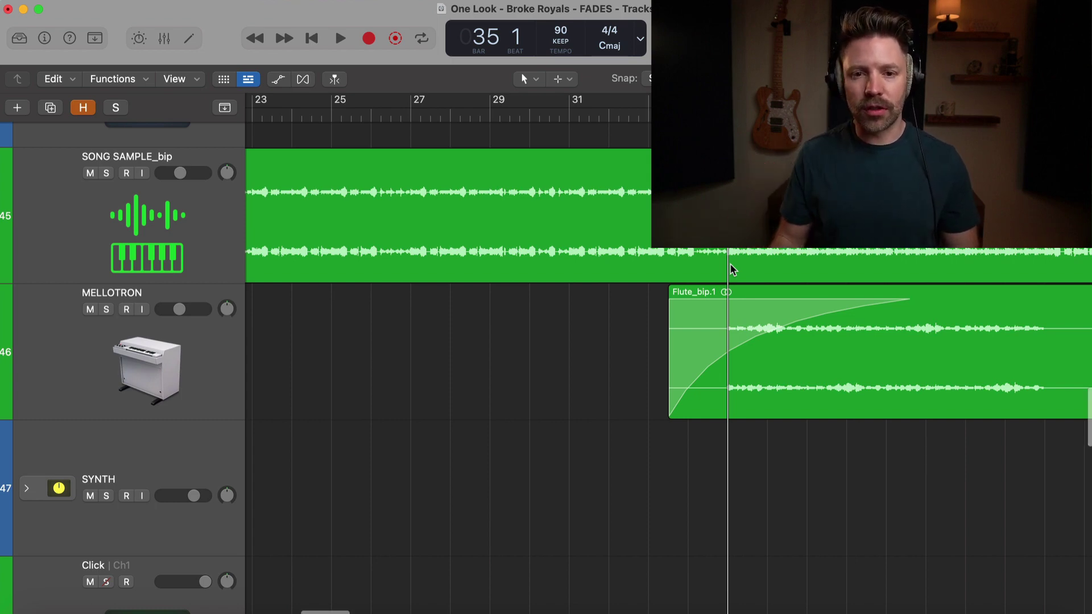
scroll(731, 268, right, 3)
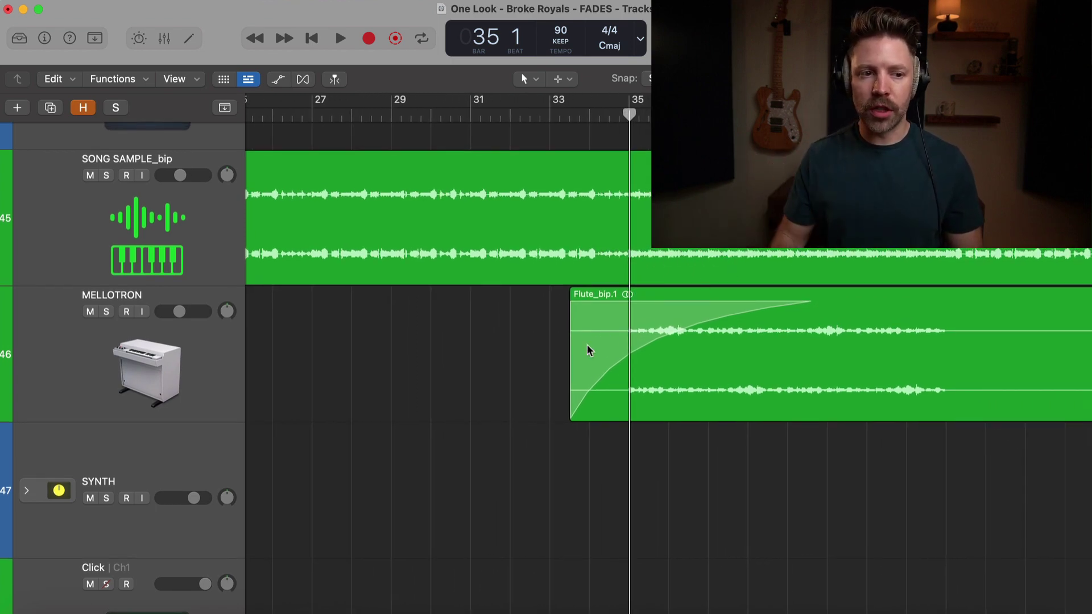
scroll(587, 345, right, 3)
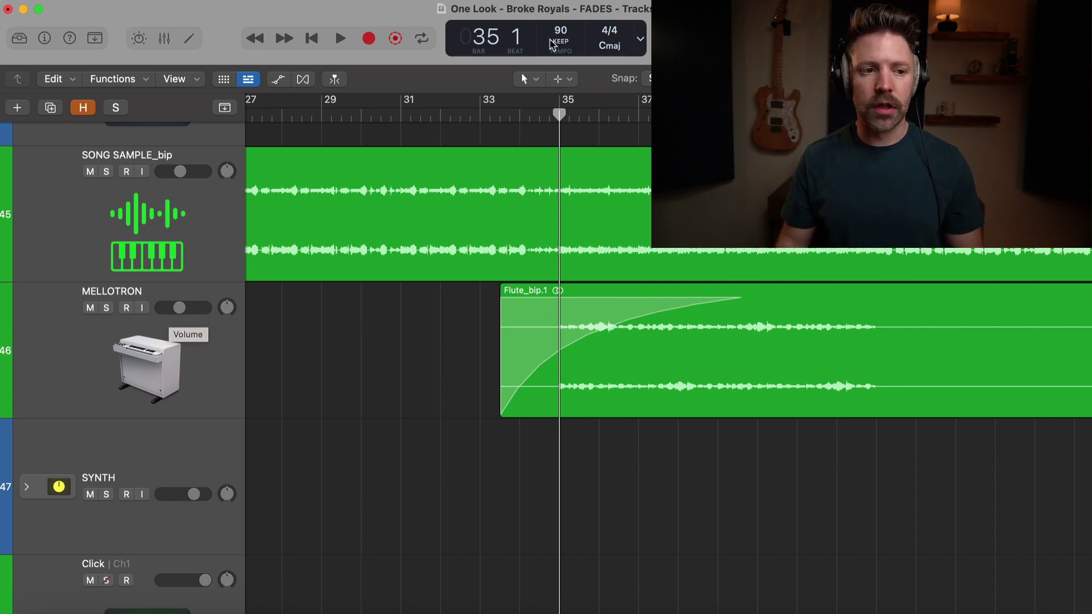
click(498, 114)
key(space)
scroll(531, 226, down, 1)
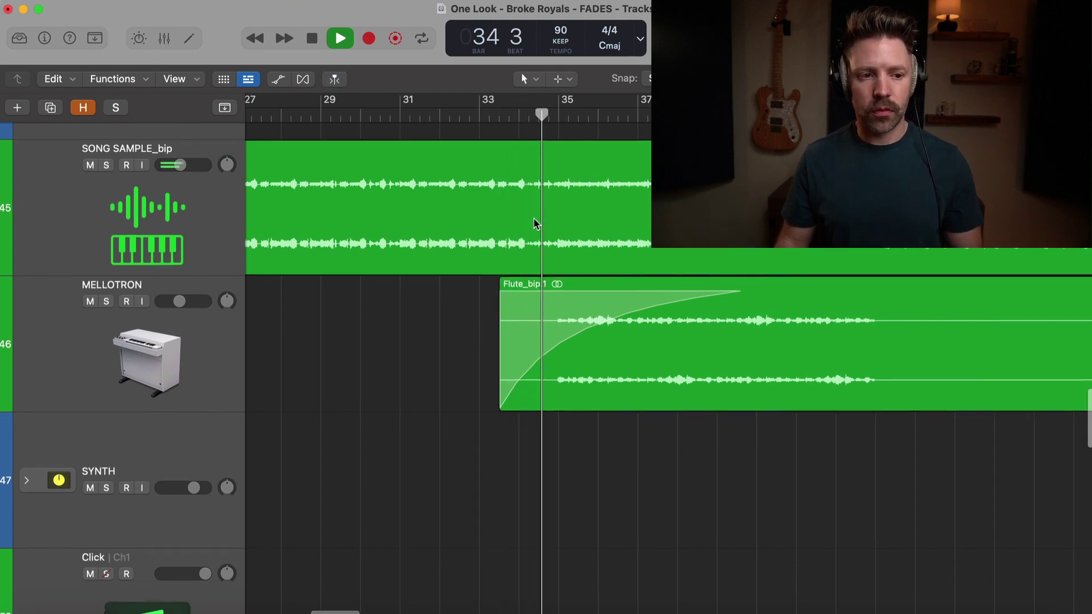
scroll(534, 224, down, 3)
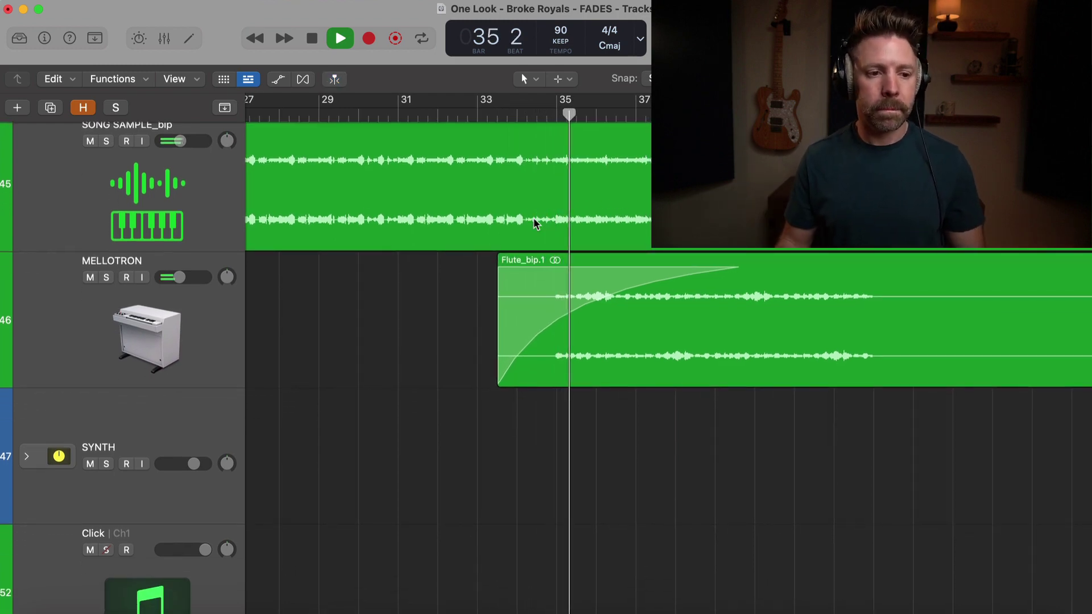
scroll(535, 223, down, 2)
scroll(535, 223, right, 1)
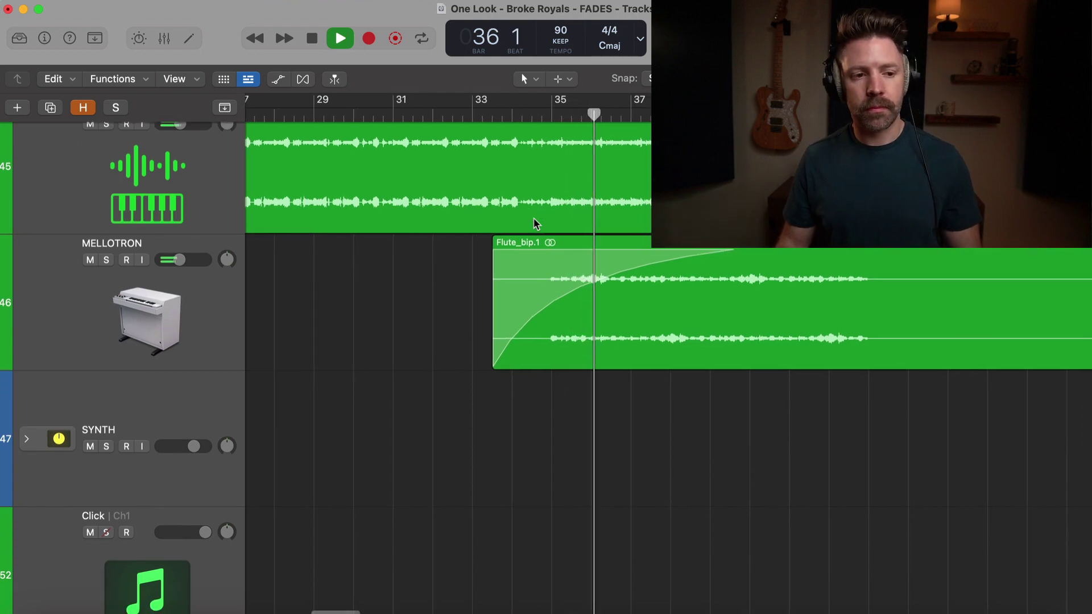
click(107, 260)
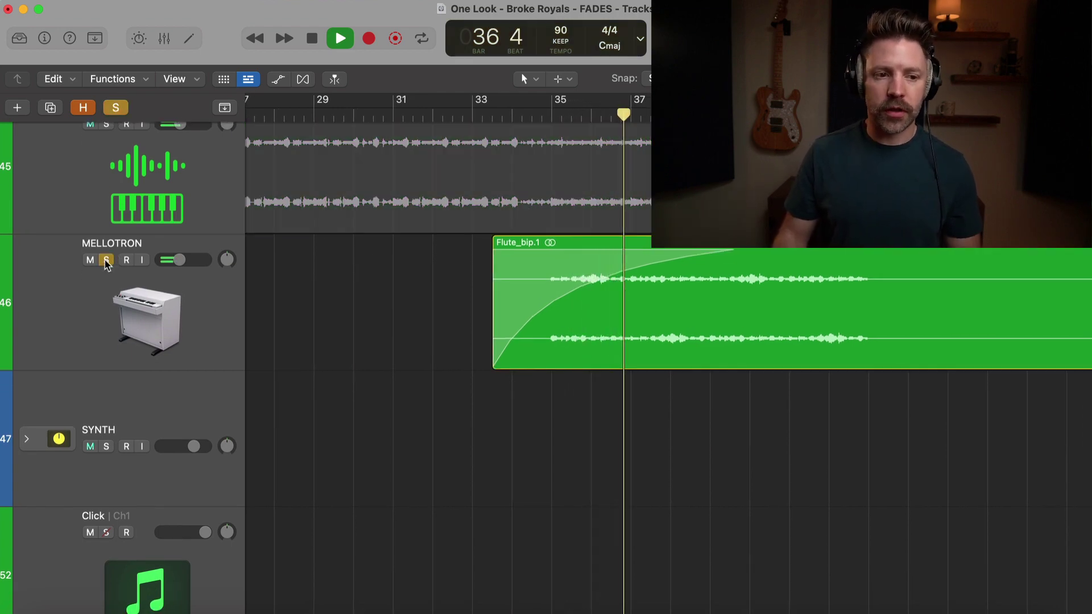
click(107, 260)
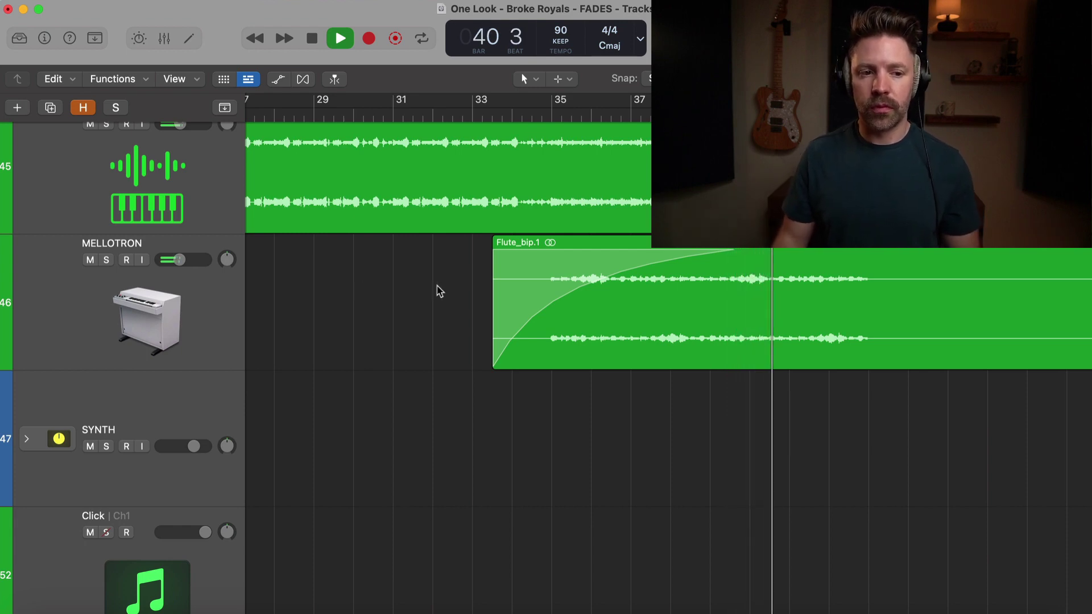
key(space)
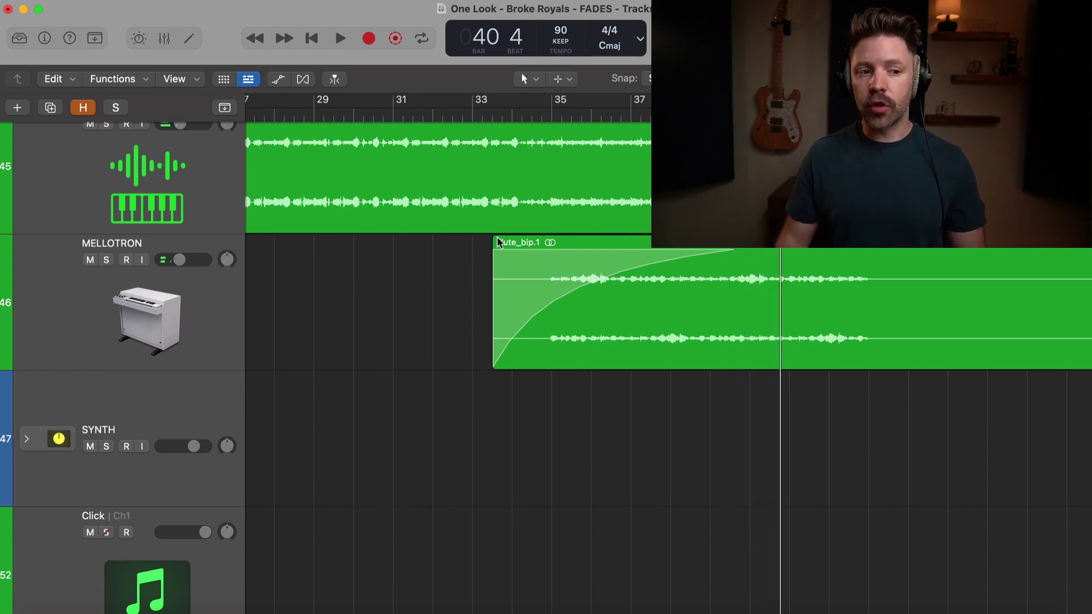
Step: Select the Flute_bip.1 region and scroll down to the Click, INTRO and VOX tracks
click(588, 274)
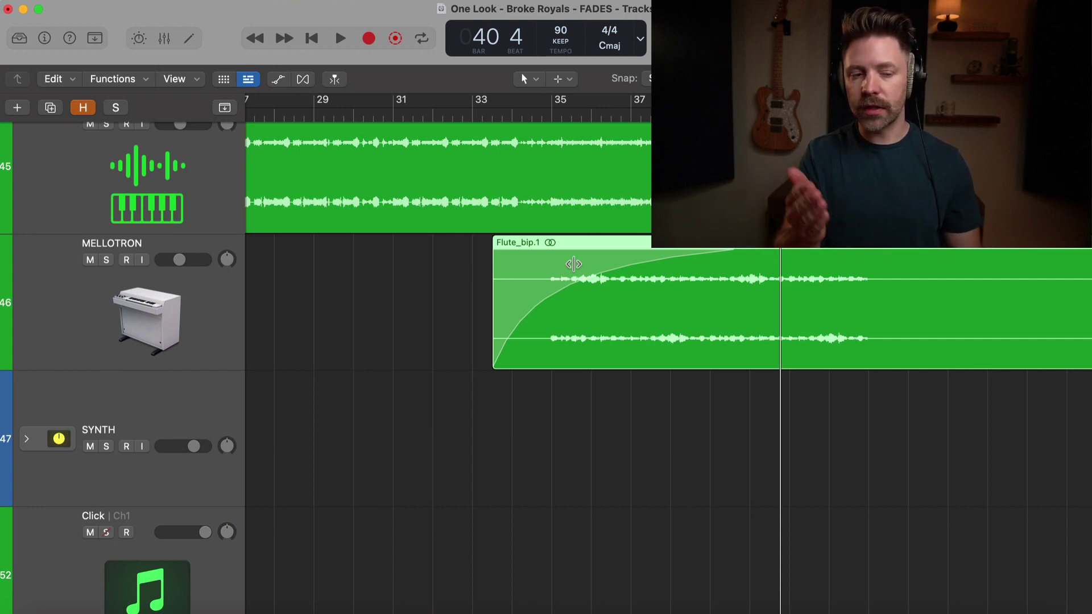
scroll(574, 264, right, 2)
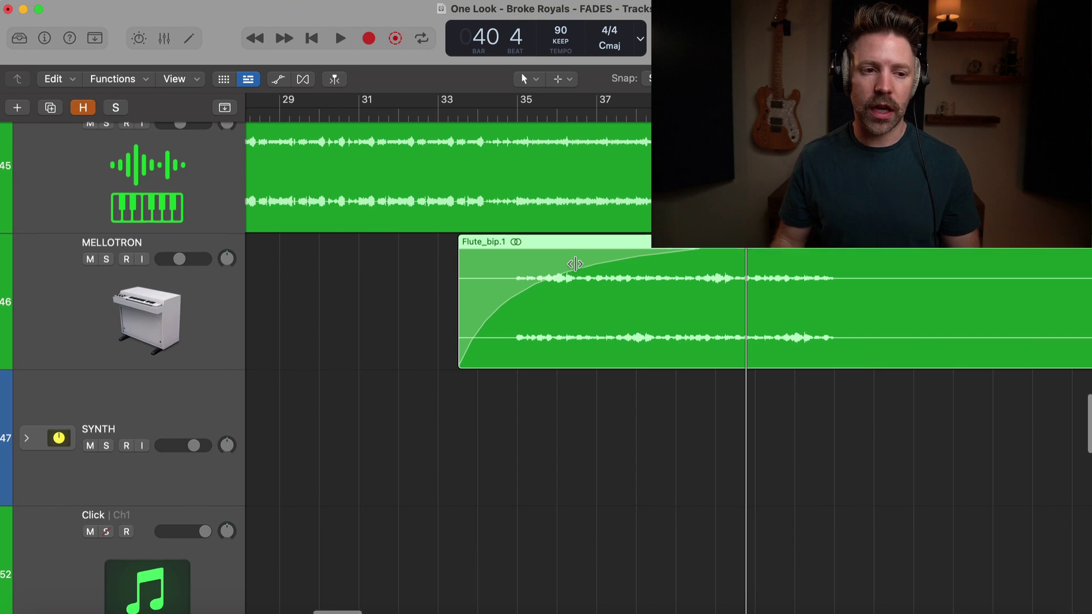
scroll(575, 264, down, 1)
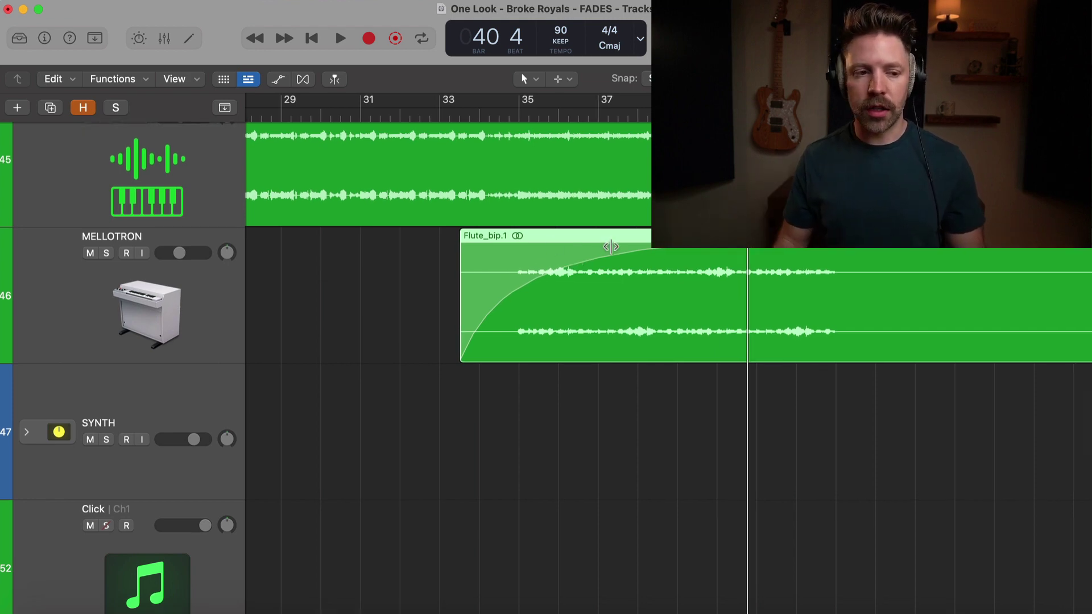
scroll(611, 247, down, 1)
scroll(611, 247, left, 1)
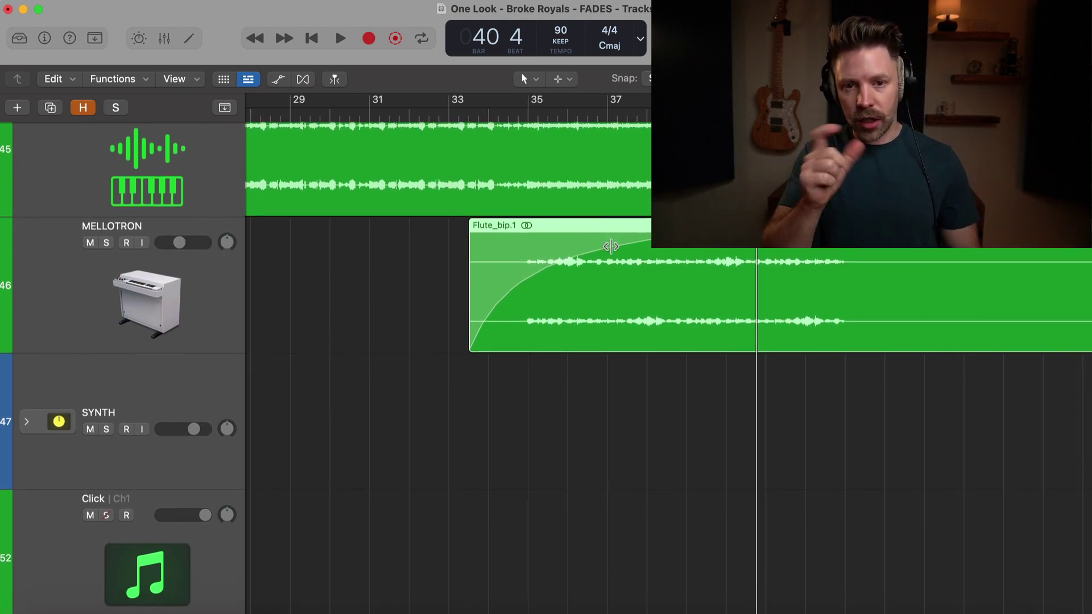
scroll(611, 246, down, 10)
scroll(611, 246, left, 5)
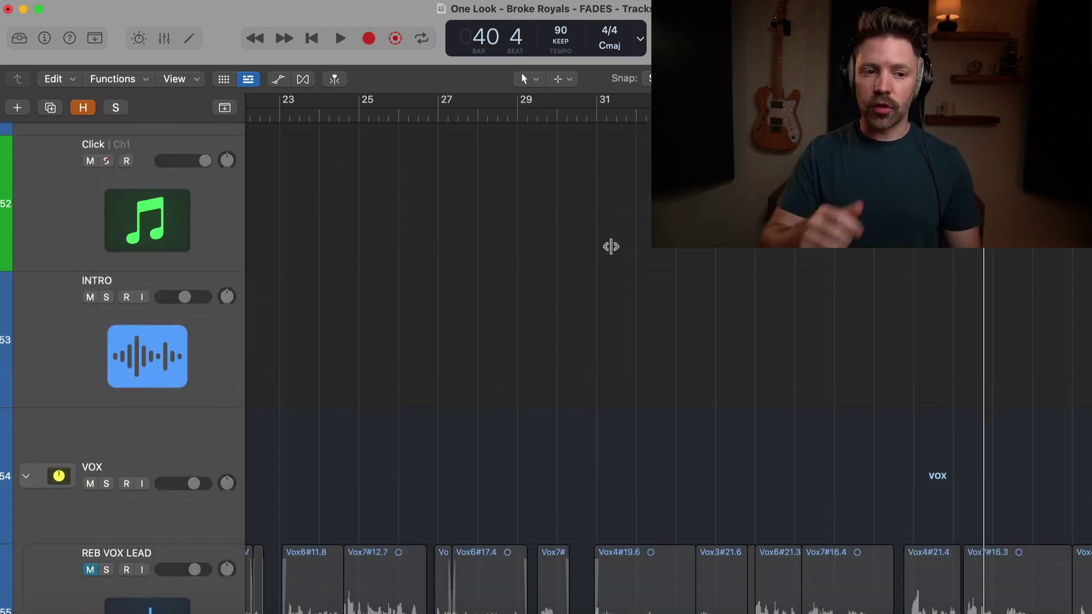
Step: Bring the INTRO track's ONE LOOK INSTRUMENTAL3 region into view with the playhead at bar 18
scroll(611, 246, up, 4)
scroll(611, 246, left, 5)
scroll(611, 246, left, 1)
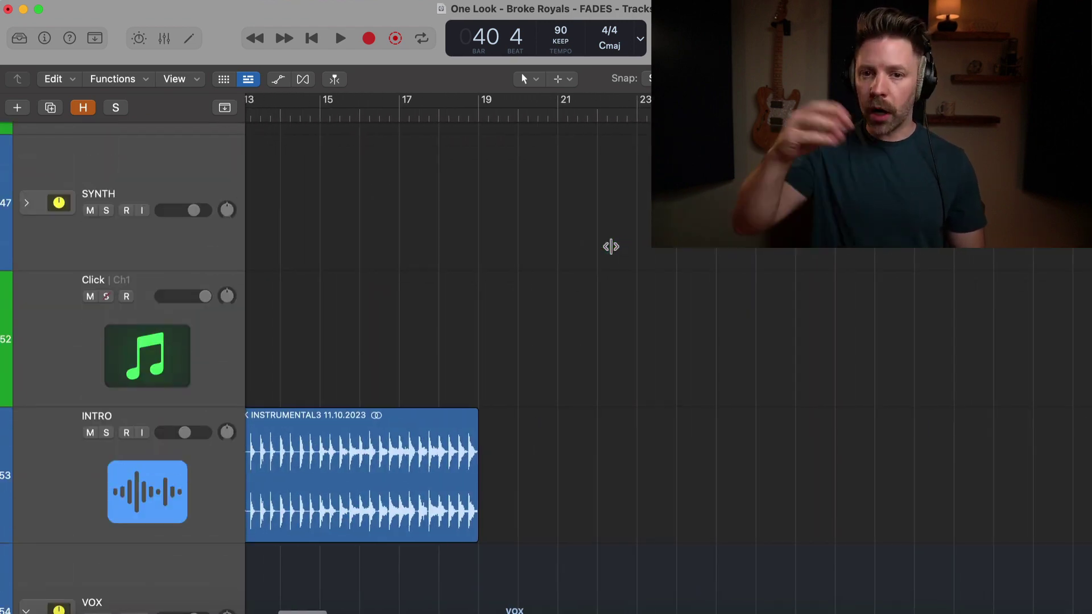
click(447, 113)
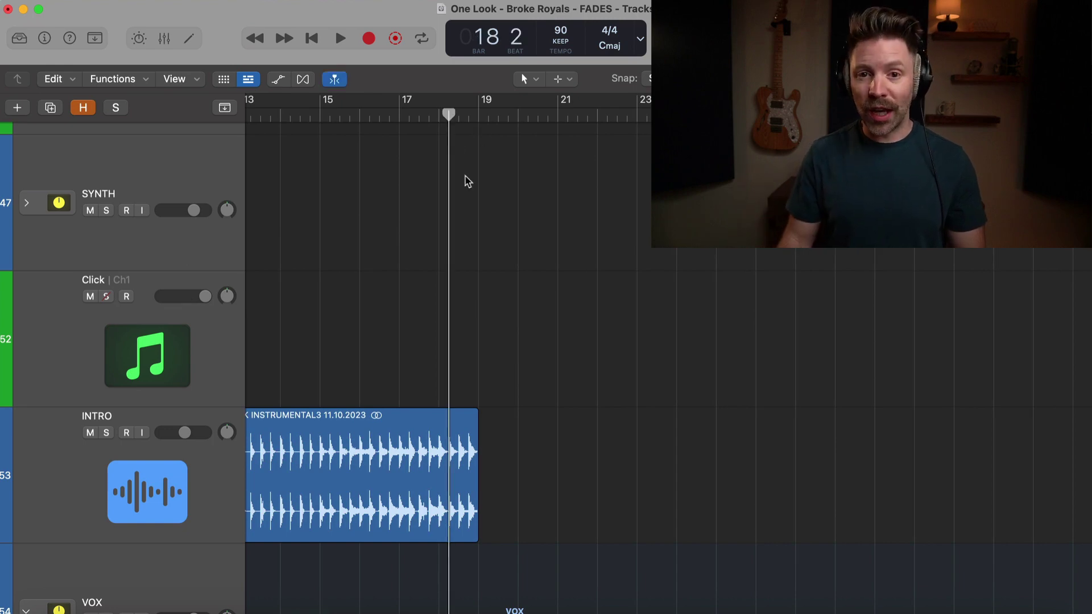
scroll(466, 180, right, 5)
scroll(467, 180, left, 10)
scroll(619, 253, down, 1)
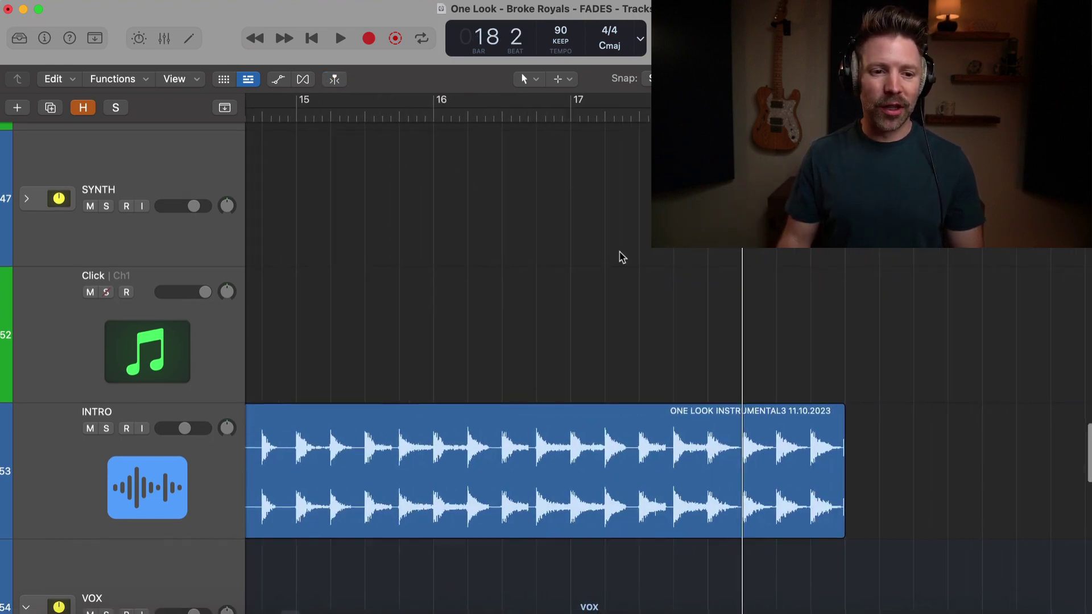
scroll(550, 307, down, 1)
scroll(551, 307, up, 6)
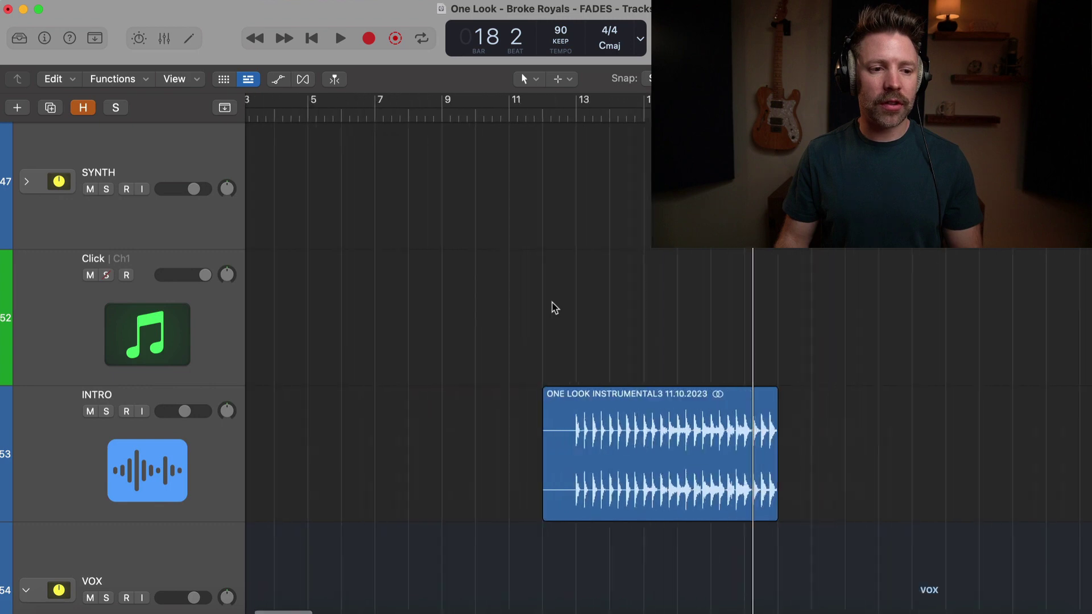
Step: Audition the intro from bar 13 through the region's end, then zoom in around bar 18
click(459, 119)
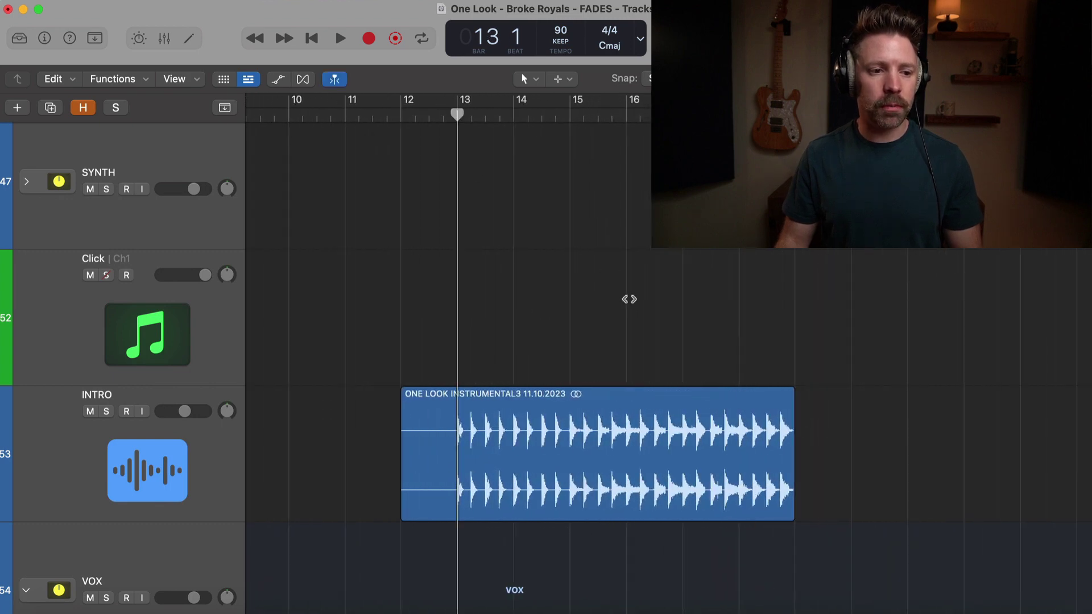
key(space)
scroll(629, 301, down, 1)
key(space)
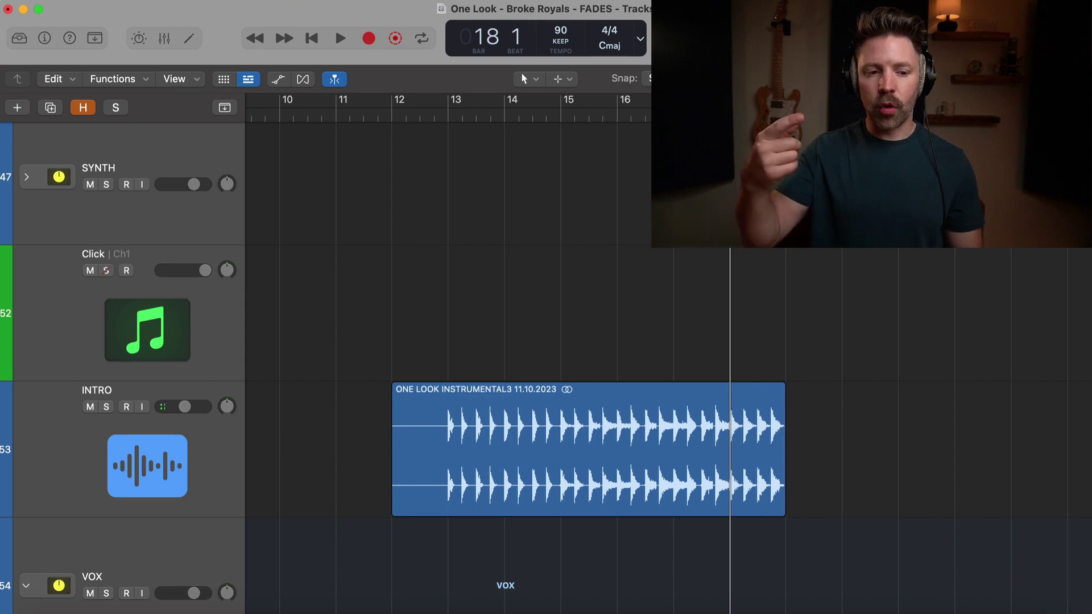
key(space)
scroll(500, 369, right, 2)
scroll(501, 370, down, 1)
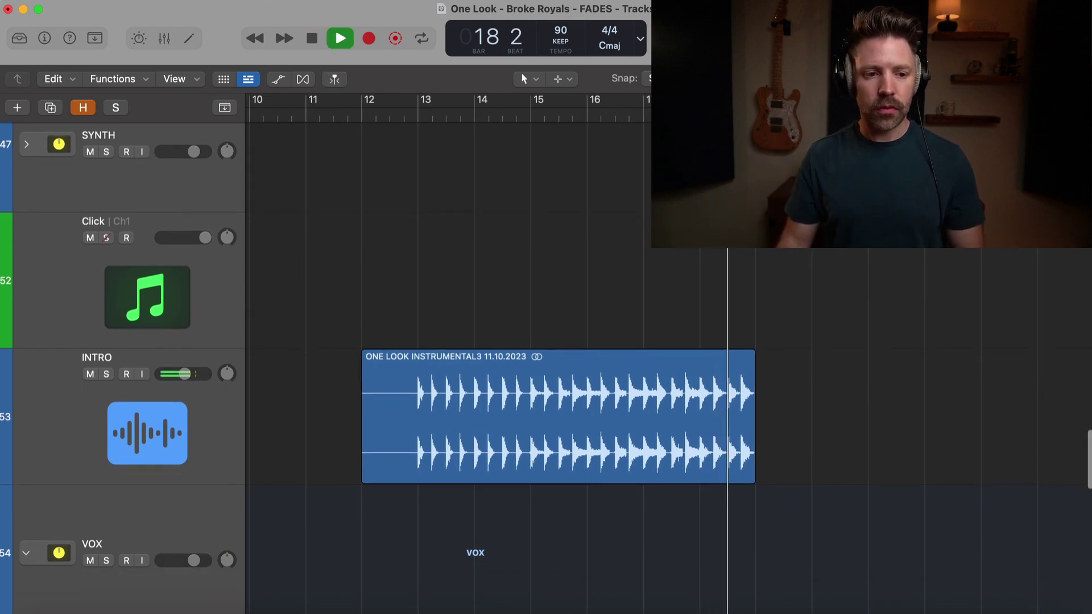
scroll(500, 369, right, 2)
key(space)
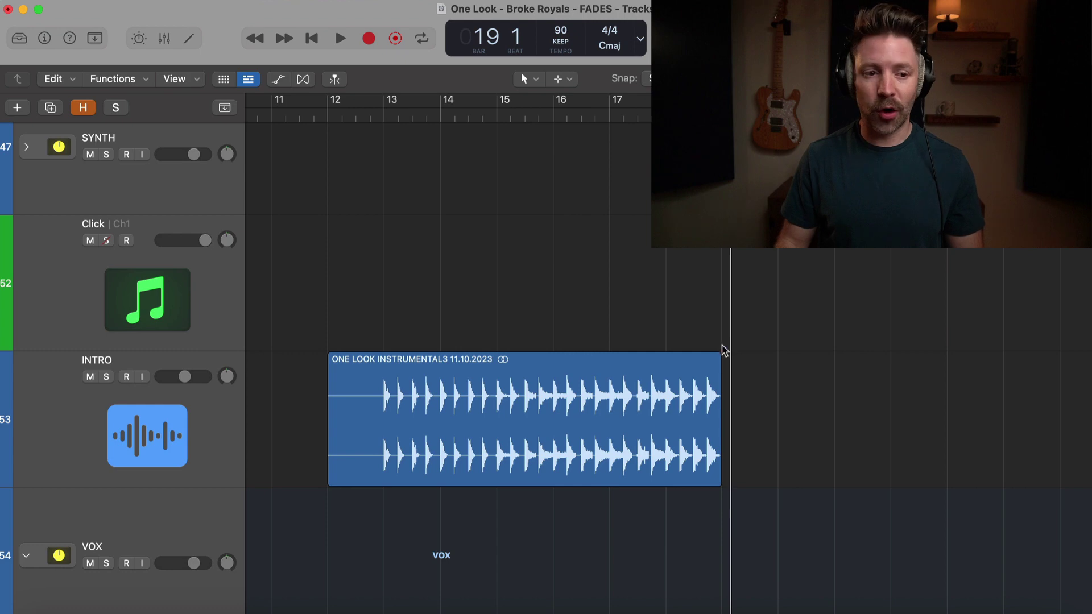
key(super+Right)
key(super+Right)
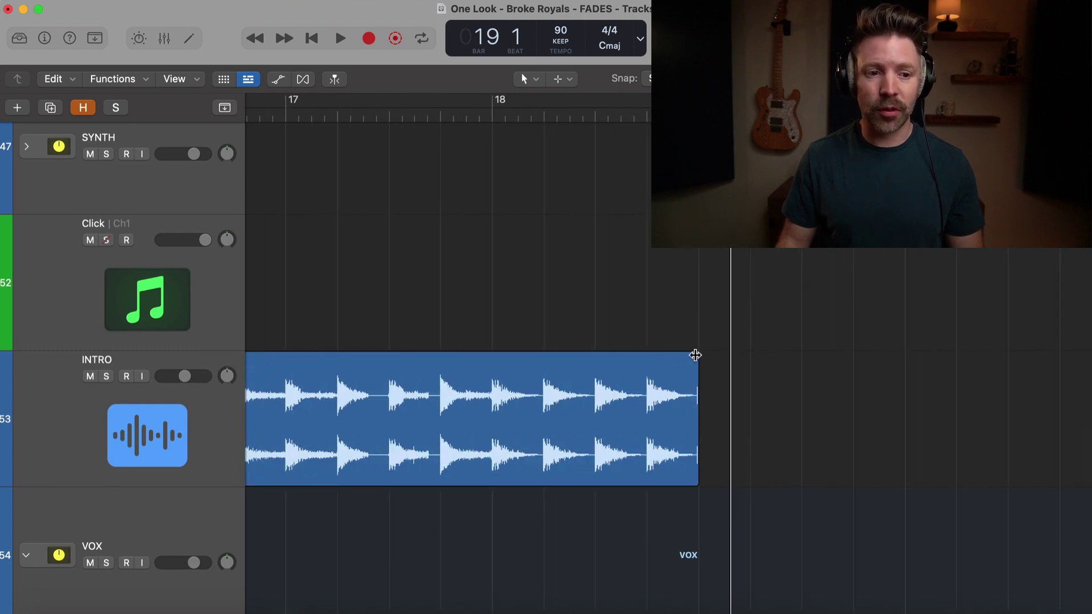
Step: Add a Slow Down fade-out to the end of the INTRO region and play it from bar 18
drag(695, 354, 661, 358)
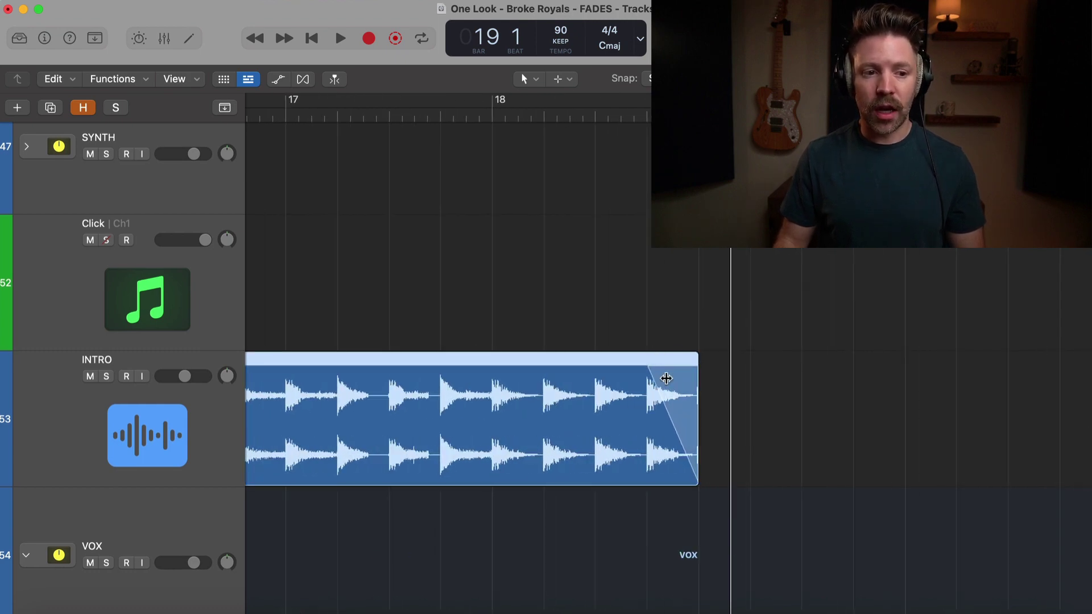
right_click(676, 403)
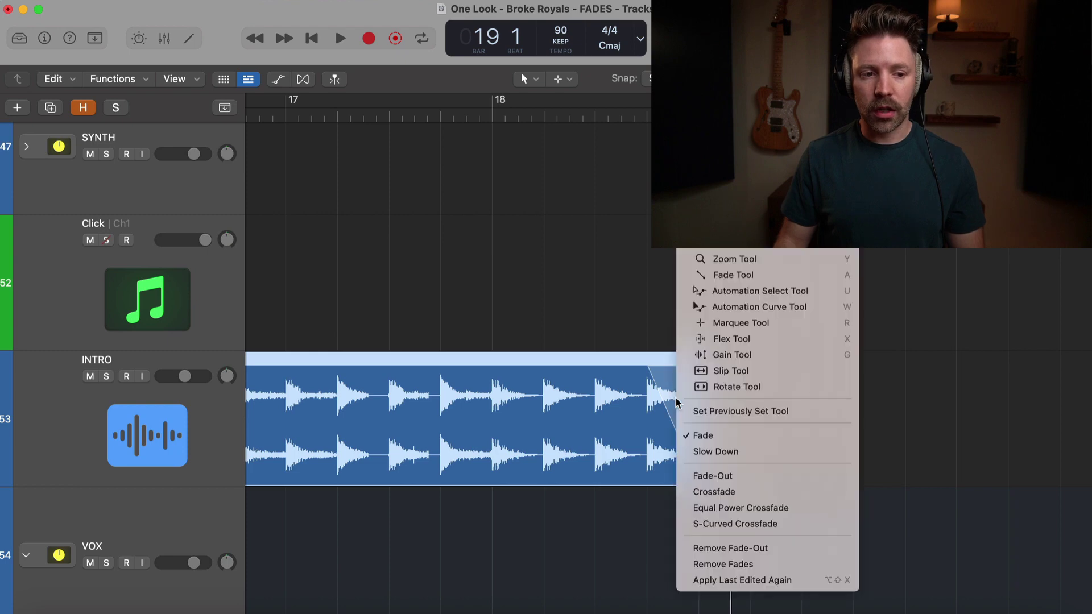
click(665, 396)
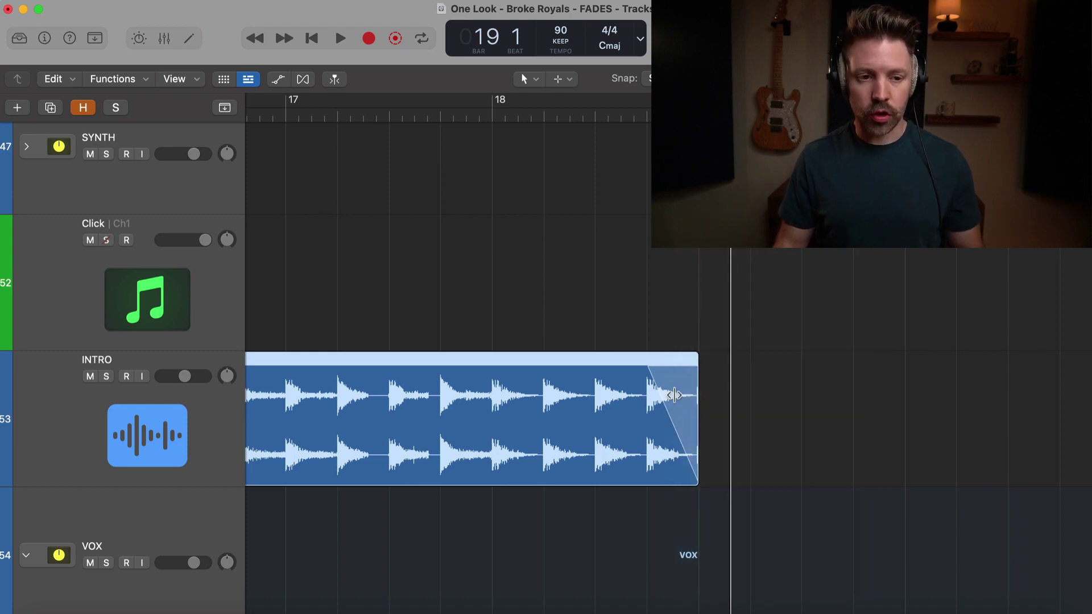
right_click(674, 395)
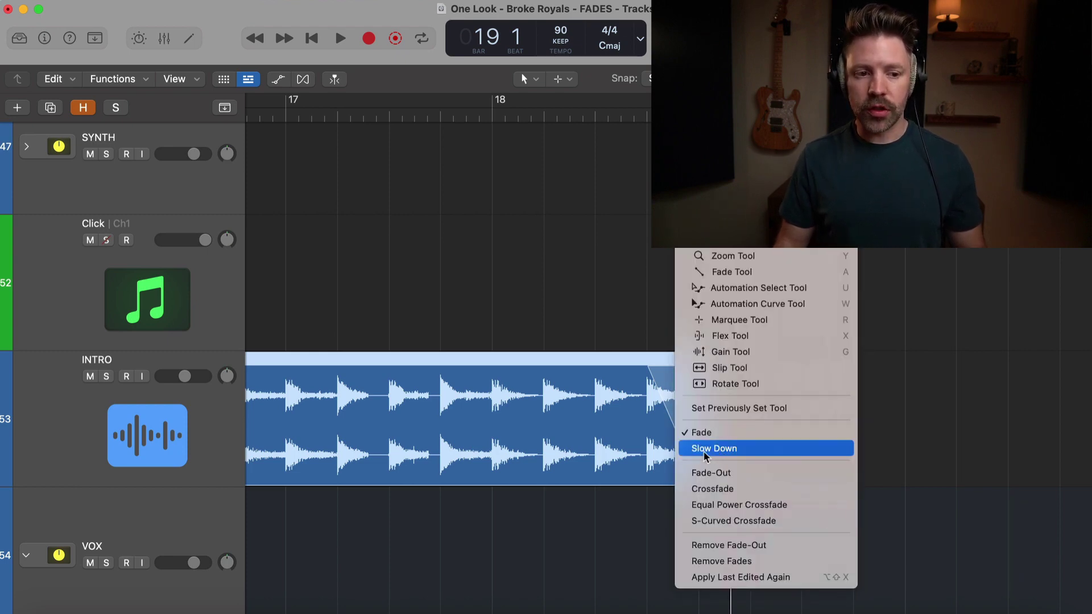
click(719, 451)
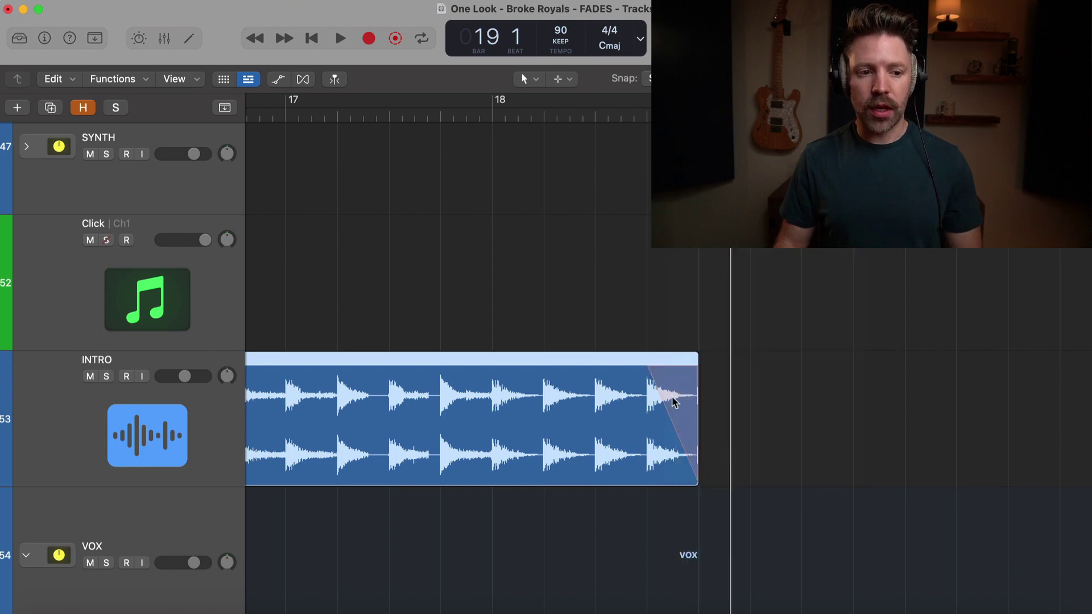
click(491, 115)
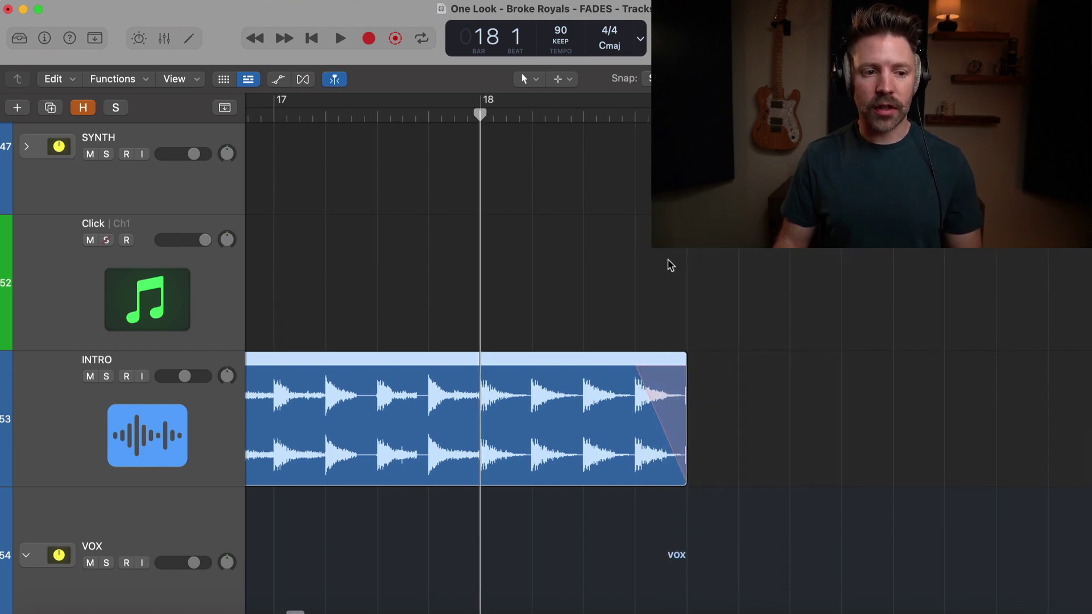
key(space)
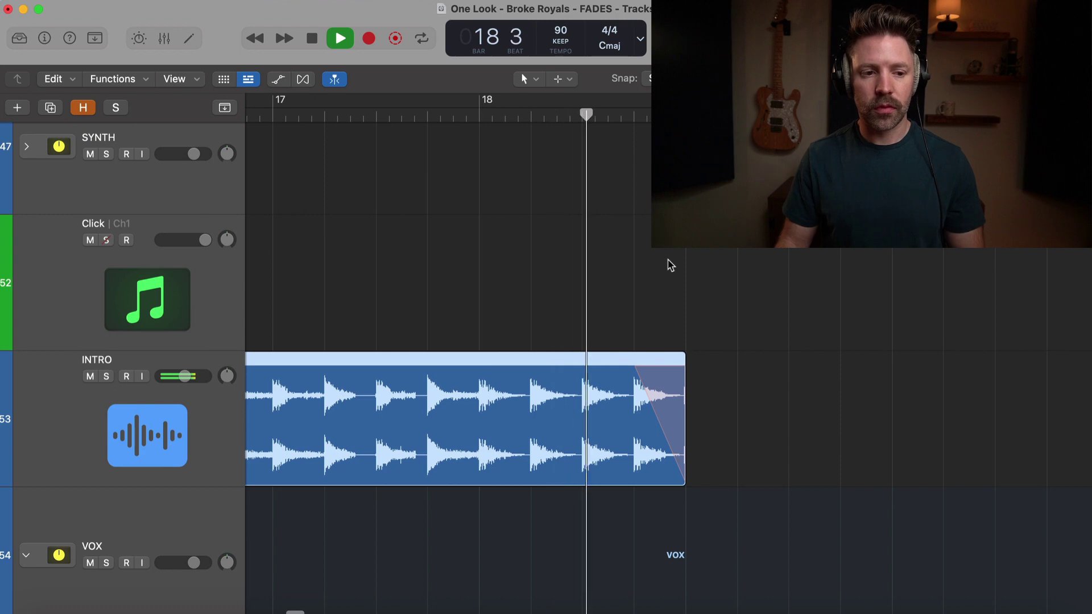